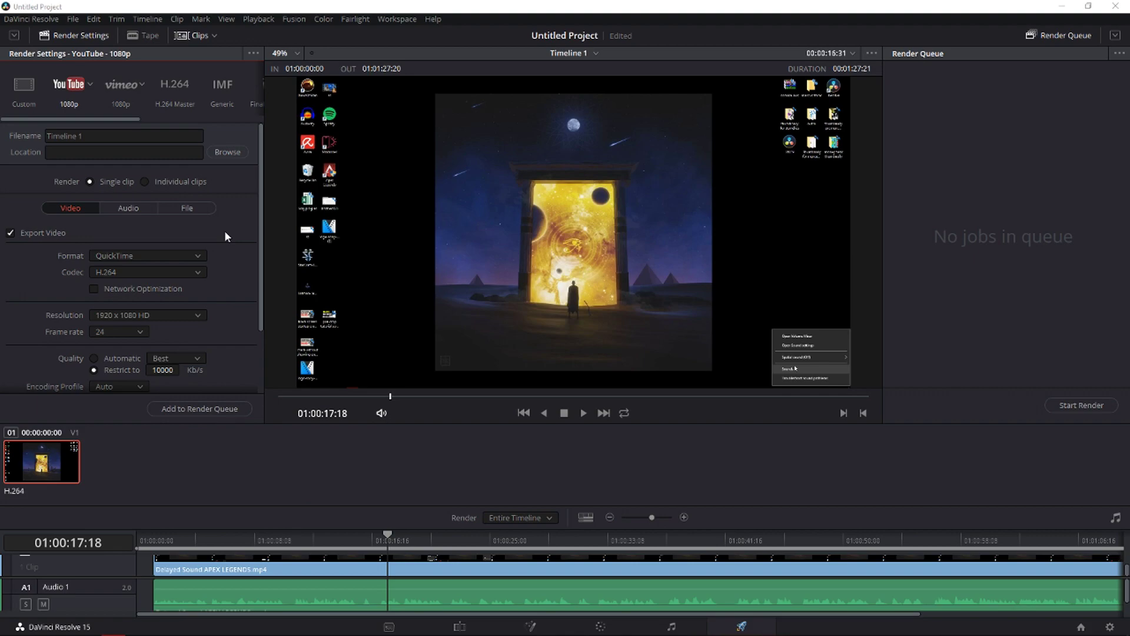
Reselect the YouTube 1080p preset, keeping its 1080p resolution
{"action": "scroll", "coordinate": [224, 230], "scroll_direction": "down", "scroll_amount": 1}
{"action": "scroll", "coordinate": [225, 231], "scroll_direction": "up", "scroll_amount": 1}
{"action": "scroll", "coordinate": [224, 231], "scroll_direction": "down", "scroll_amount": 1}
{"action": "scroll", "coordinate": [224, 236], "scroll_direction": "up", "scroll_amount": 1}
{"action": "scroll", "coordinate": [225, 235], "scroll_direction": "down", "scroll_amount": 2}
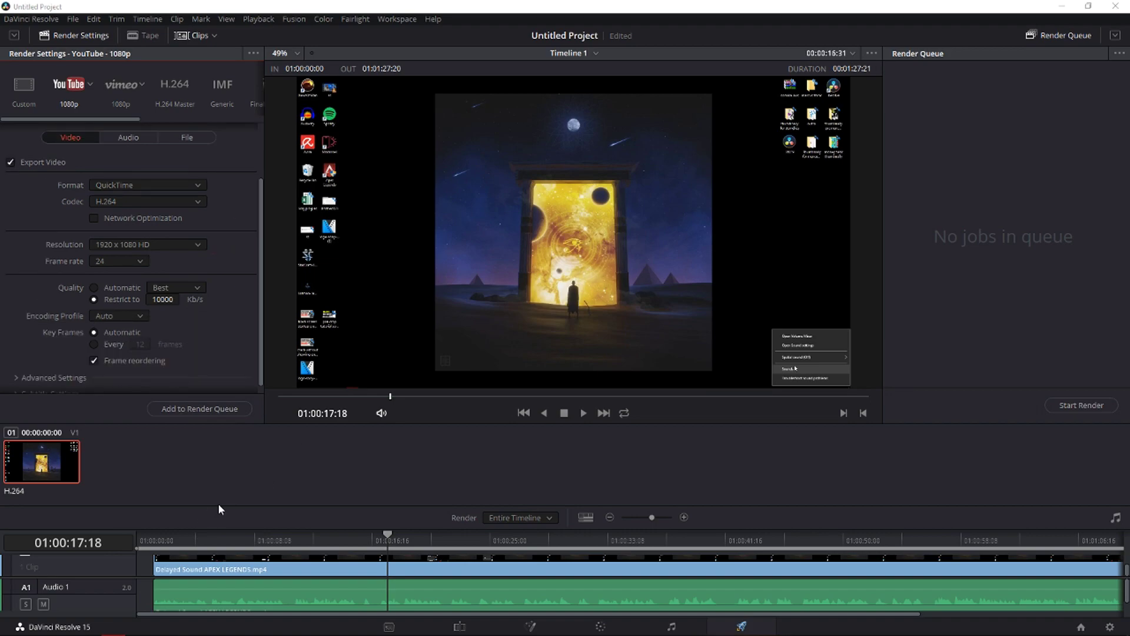
{"action": "scroll", "coordinate": [182, 214], "scroll_direction": "up", "scroll_amount": 2}
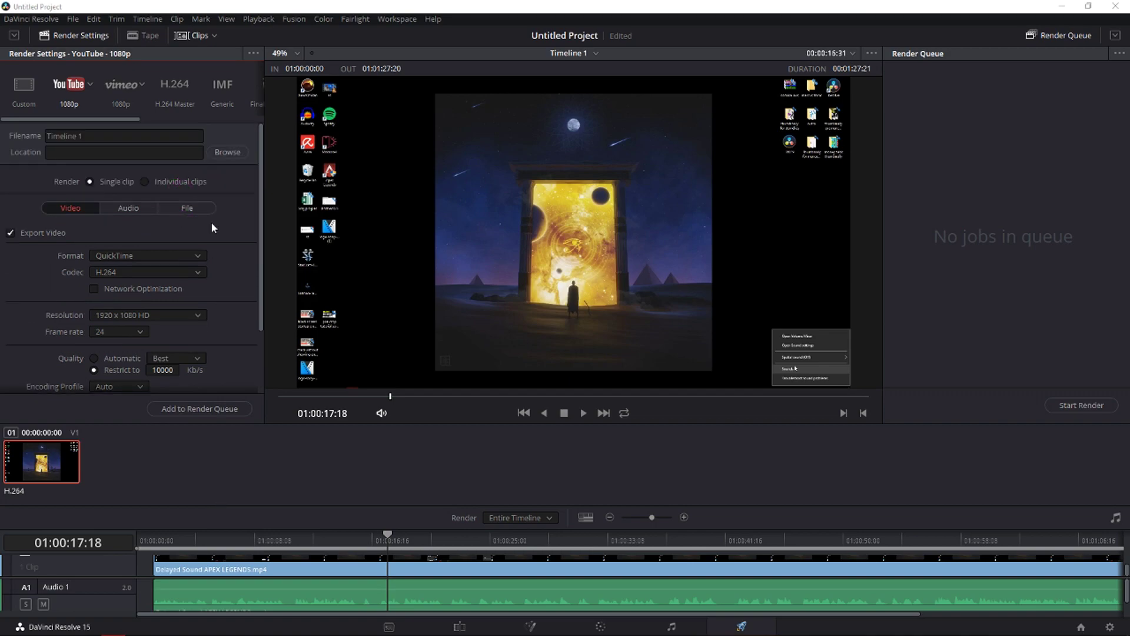
{"action": "scroll", "coordinate": [211, 222], "scroll_direction": "down", "scroll_amount": 2}
{"action": "scroll", "coordinate": [211, 221], "scroll_direction": "up", "scroll_amount": 2}
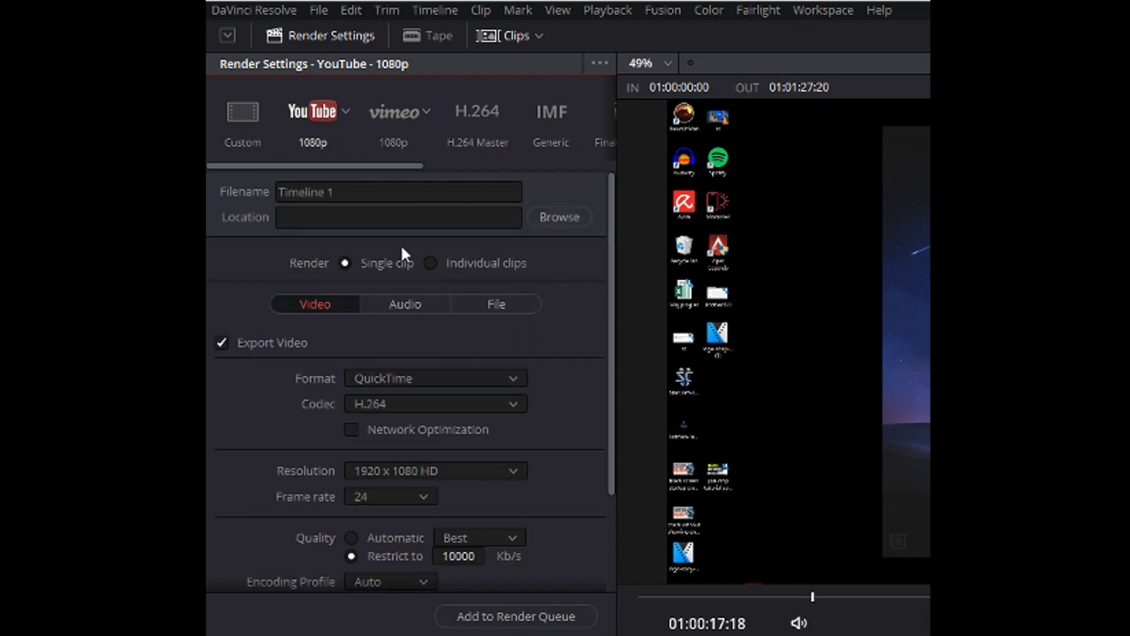
{"action": "left_click", "coordinate": [250, 108]}
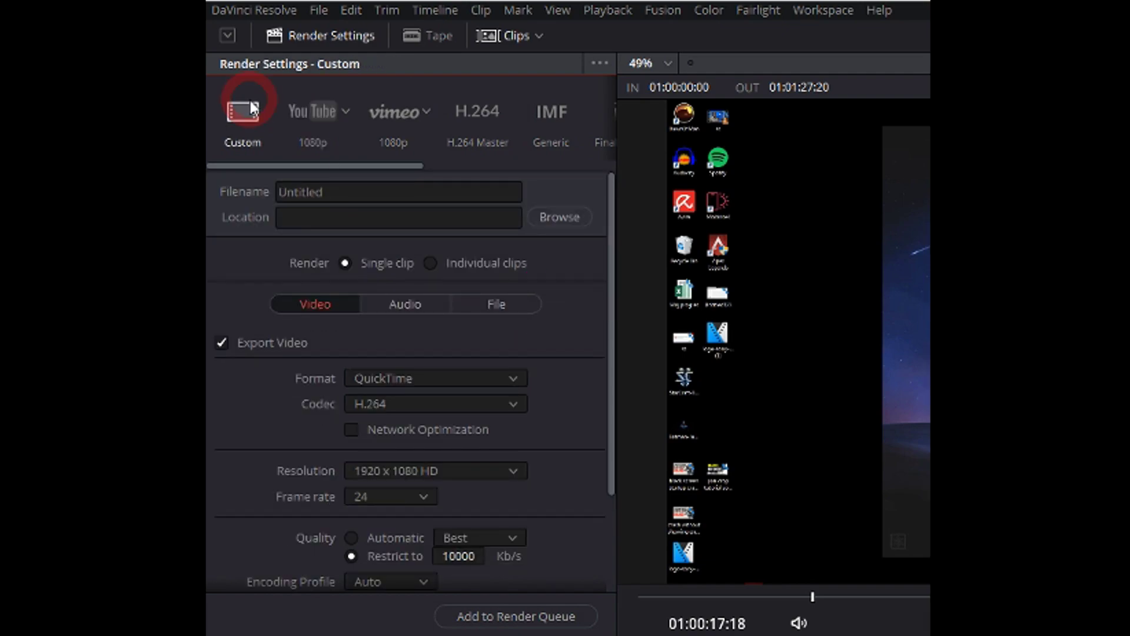
{"action": "left_click", "coordinate": [317, 115]}
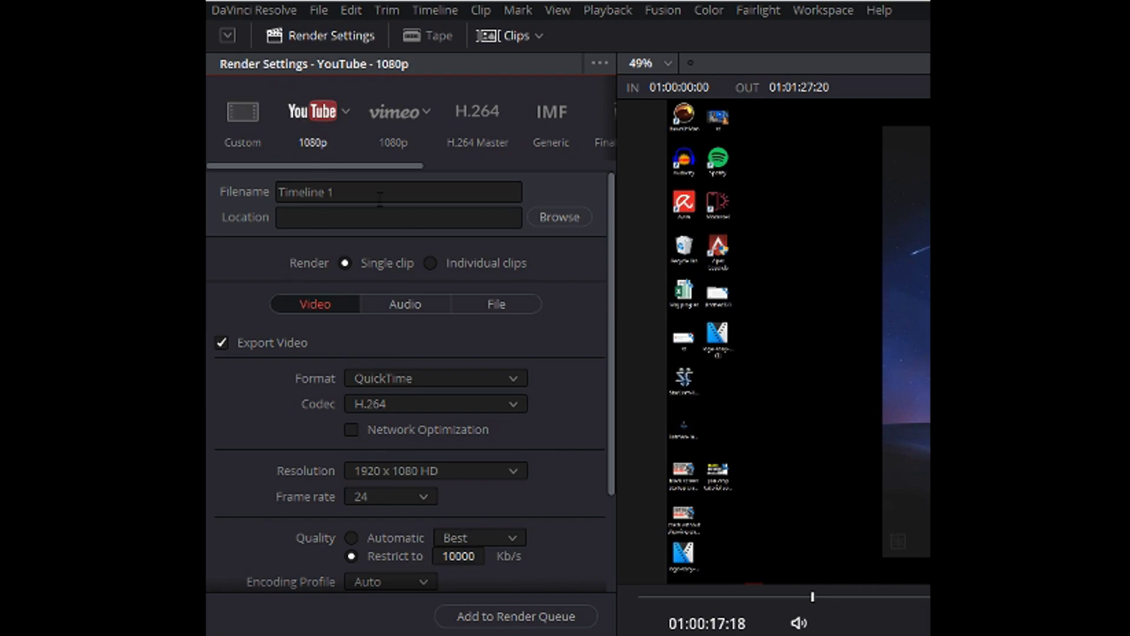
{"action": "left_click", "coordinate": [346, 112]}
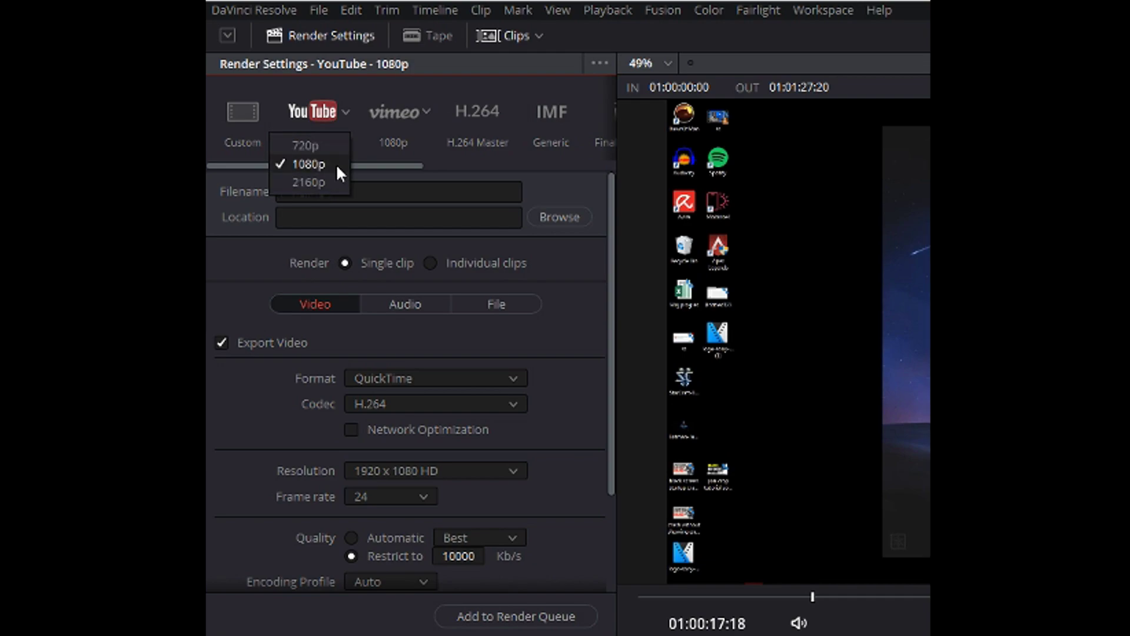
{"action": "left_click", "coordinate": [305, 104]}
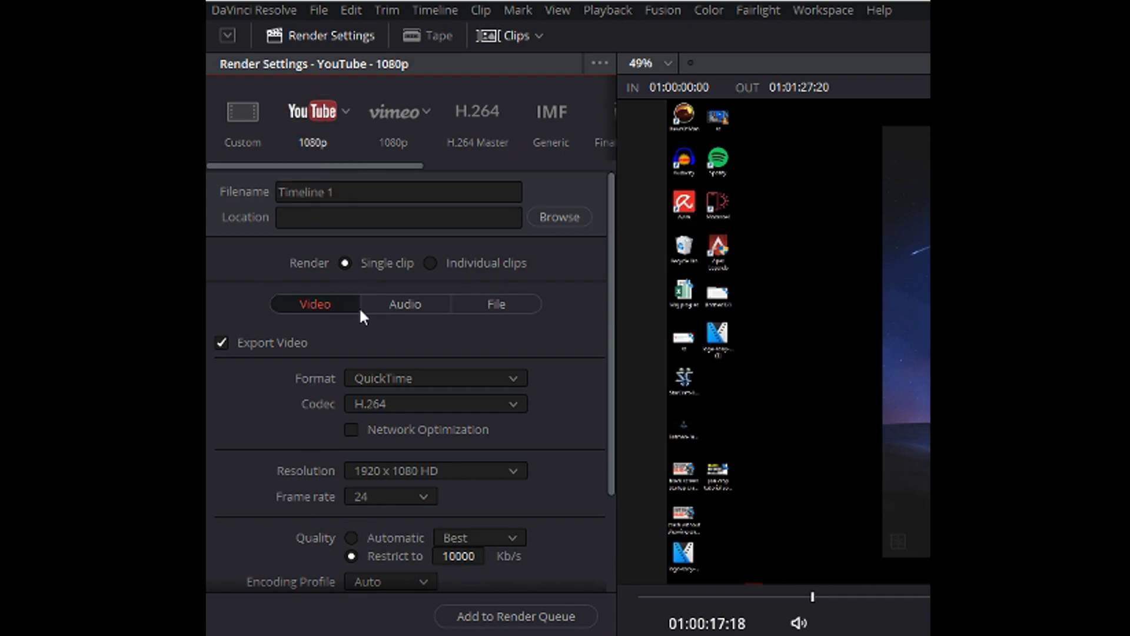
Change the video format to MP4, keeping the H.264 codec
{"action": "scroll", "coordinate": [334, 366], "scroll_direction": "down", "scroll_amount": 1}
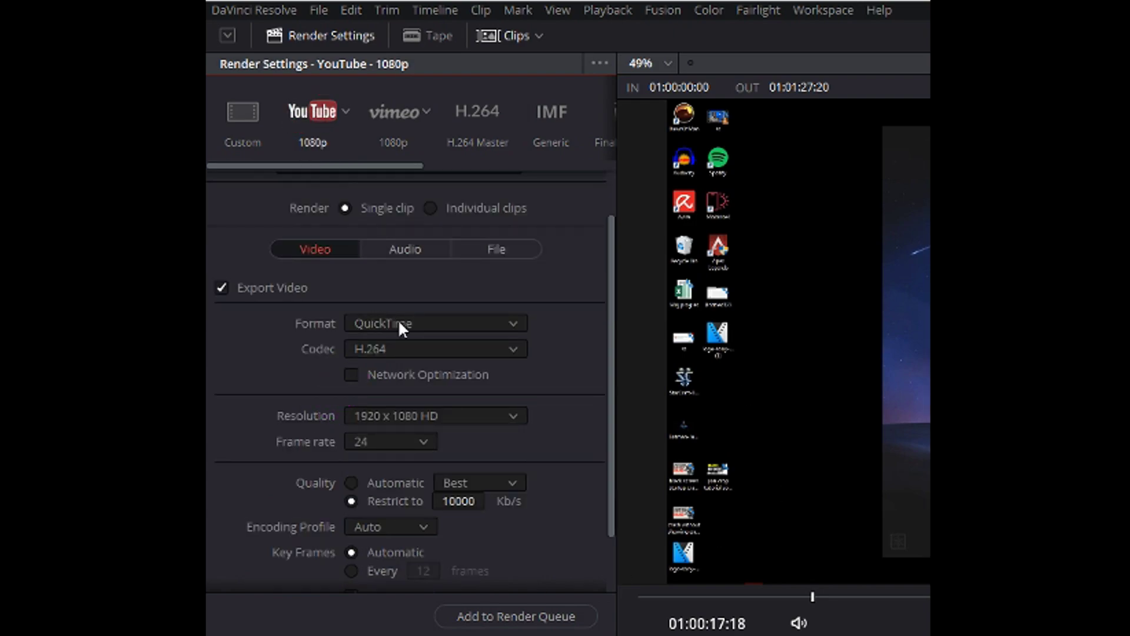
{"action": "left_click", "coordinate": [399, 324]}
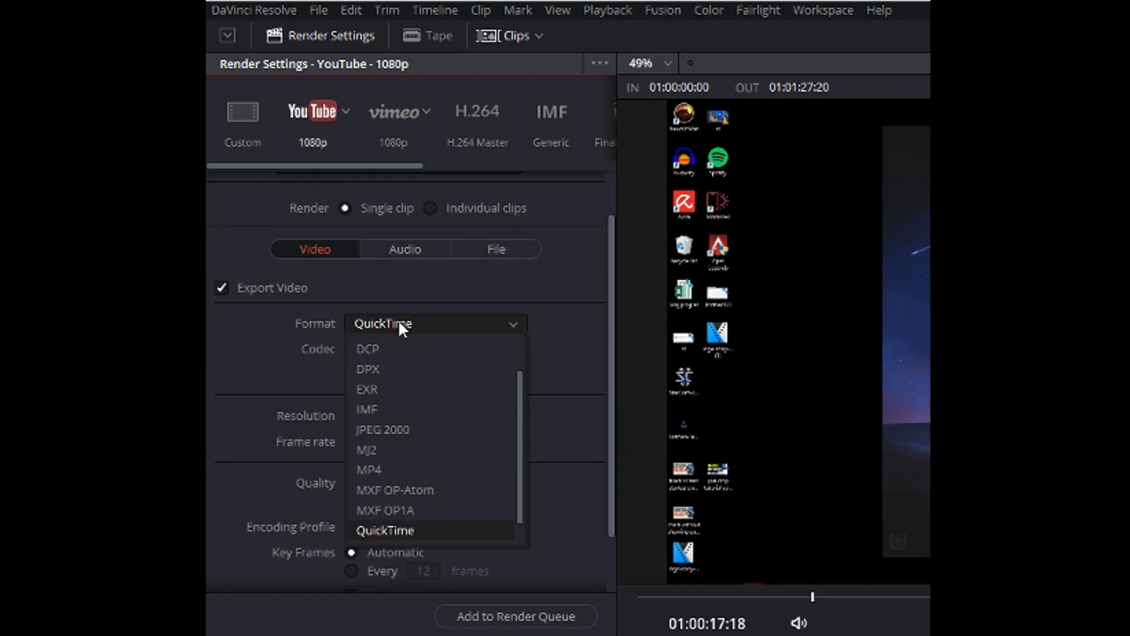
{"action": "left_click", "coordinate": [398, 468]}
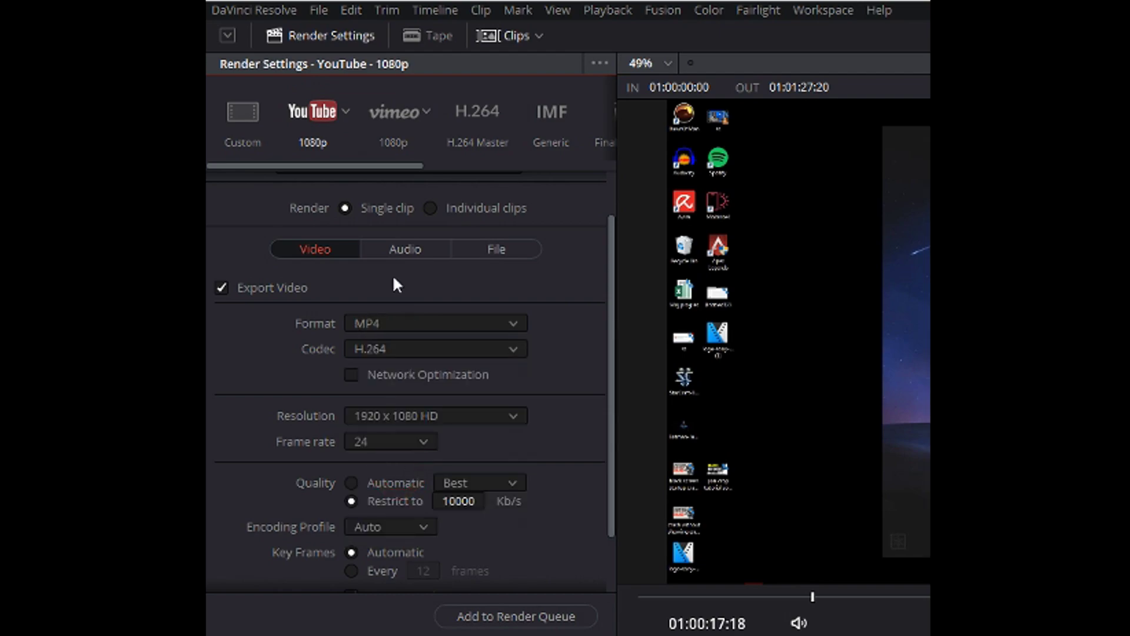
{"action": "left_click", "coordinate": [379, 320]}
{"action": "left_click", "coordinate": [379, 320]}
{"action": "left_click", "coordinate": [365, 349]}
{"action": "left_click", "coordinate": [364, 347]}
Keep the resolution at 1920 x 1080 HD and the frame rate at 24 fps
{"action": "left_click", "coordinate": [355, 416]}
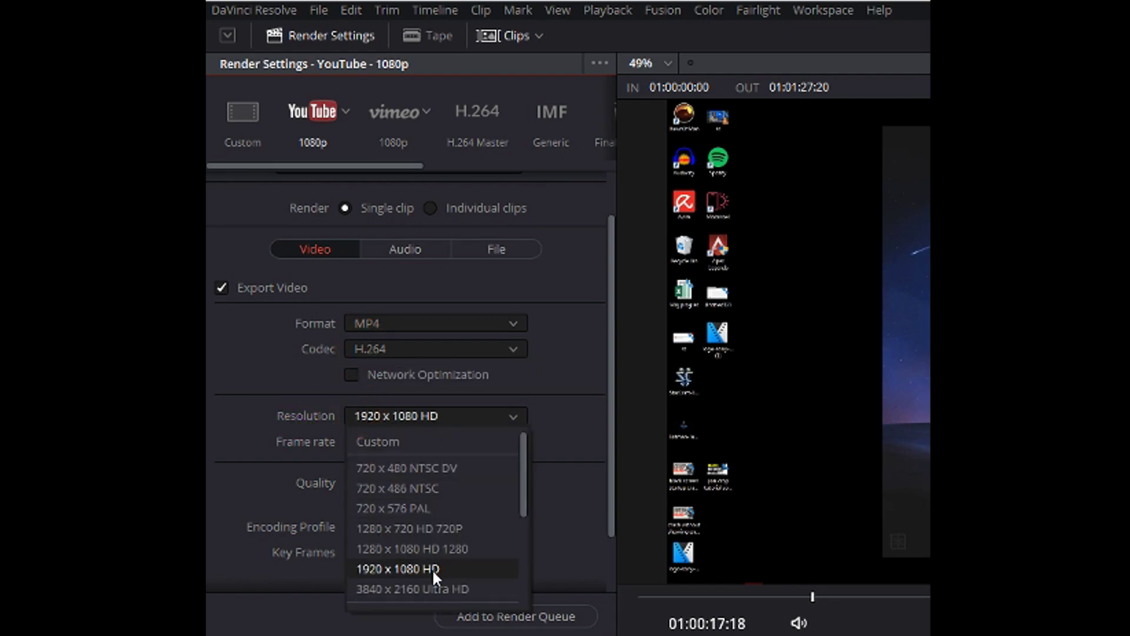
{"action": "left_click", "coordinate": [432, 568]}
{"action": "left_click", "coordinate": [375, 446]}
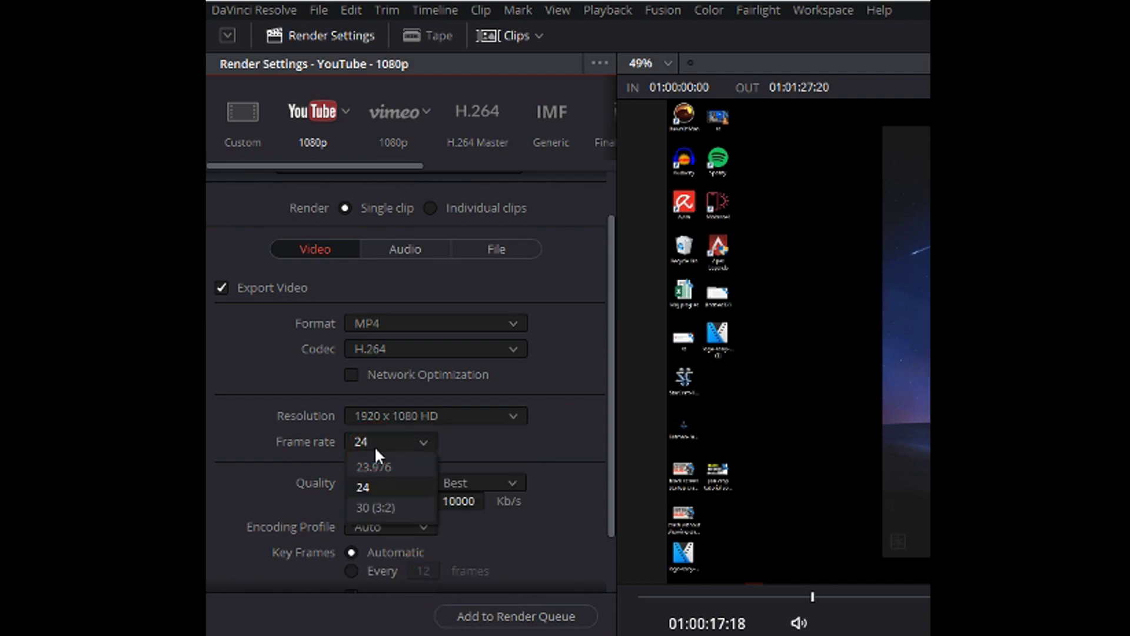
{"action": "left_click", "coordinate": [397, 492]}
{"action": "scroll", "coordinate": [529, 432], "scroll_direction": "down", "scroll_amount": 1}
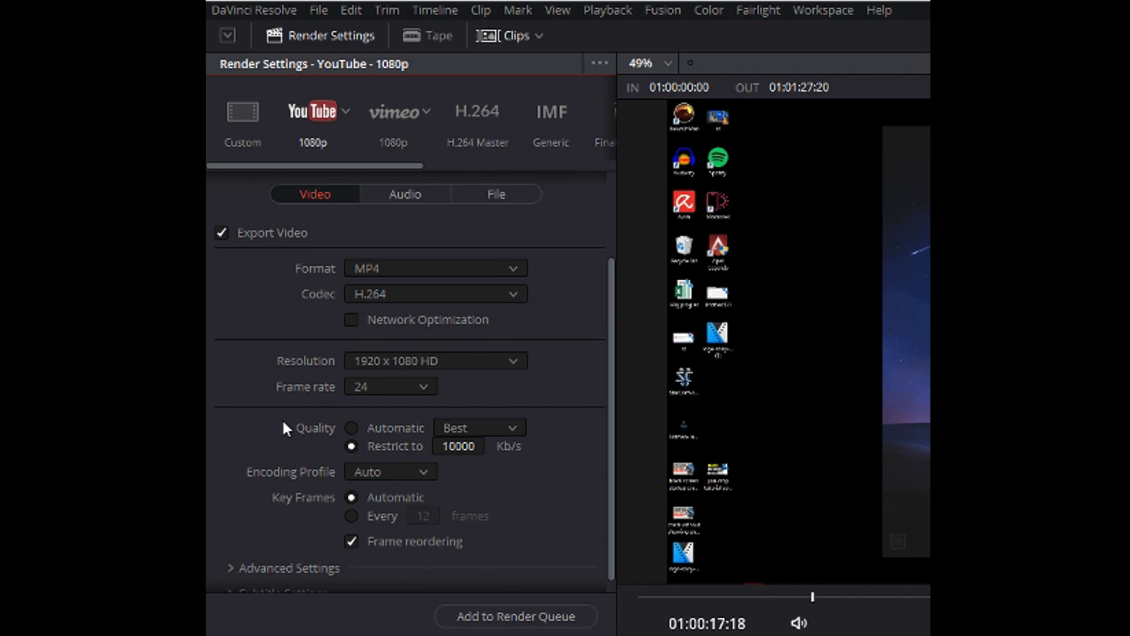
Restrict the video bitrate to 40000 Kb/s instead of 10000, keeping Best quality
{"action": "left_click", "coordinate": [449, 447]}
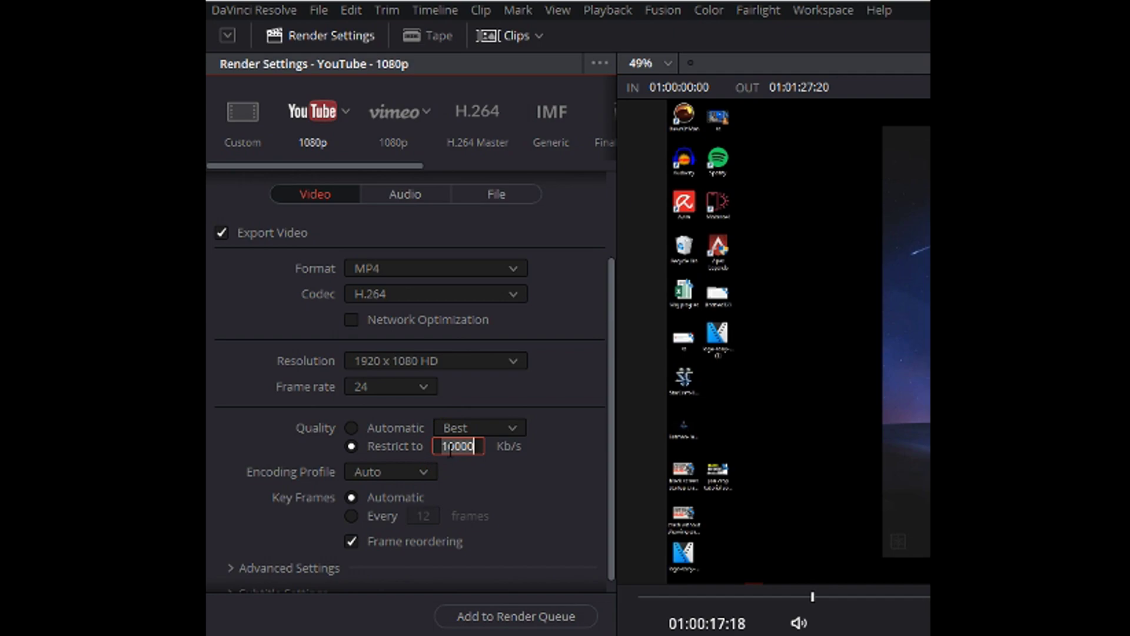
{"action": "left_click", "coordinate": [491, 427]}
{"action": "left_click", "coordinate": [491, 427]}
{"action": "left_click", "coordinate": [449, 445]}
{"action": "type", "text": "3000"}
{"action": "left_click", "coordinate": [475, 445]}
{"action": "left_click", "coordinate": [356, 470]}
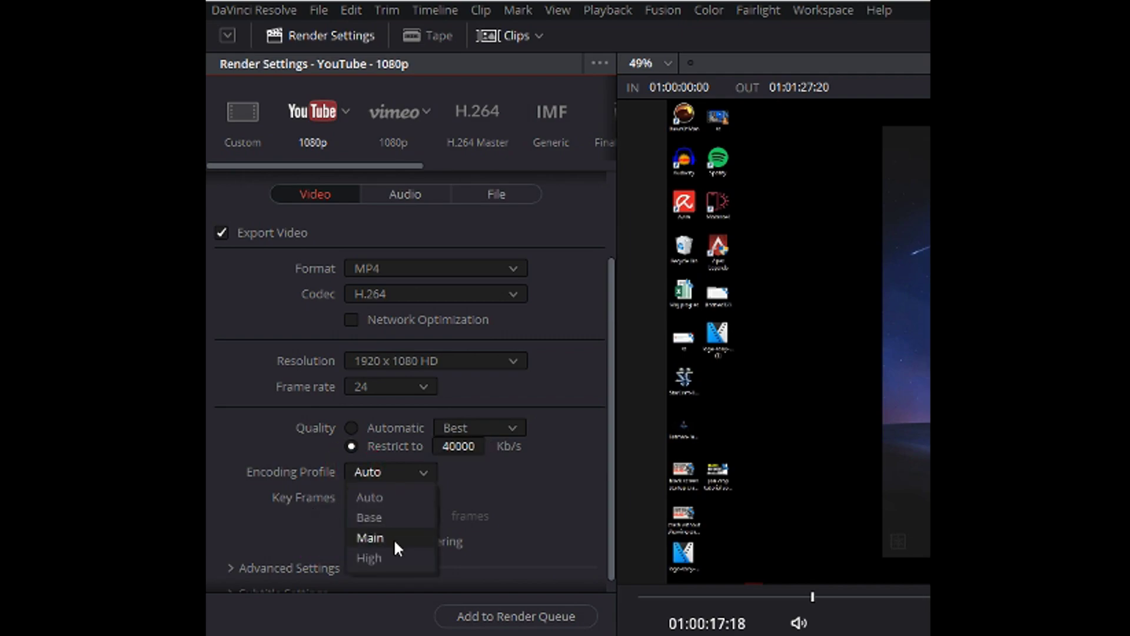
Set the H.264 encoding profile to High and expand Advanced Settings
{"action": "left_click", "coordinate": [384, 558]}
{"action": "scroll", "coordinate": [377, 499], "scroll_direction": "down", "scroll_amount": 1}
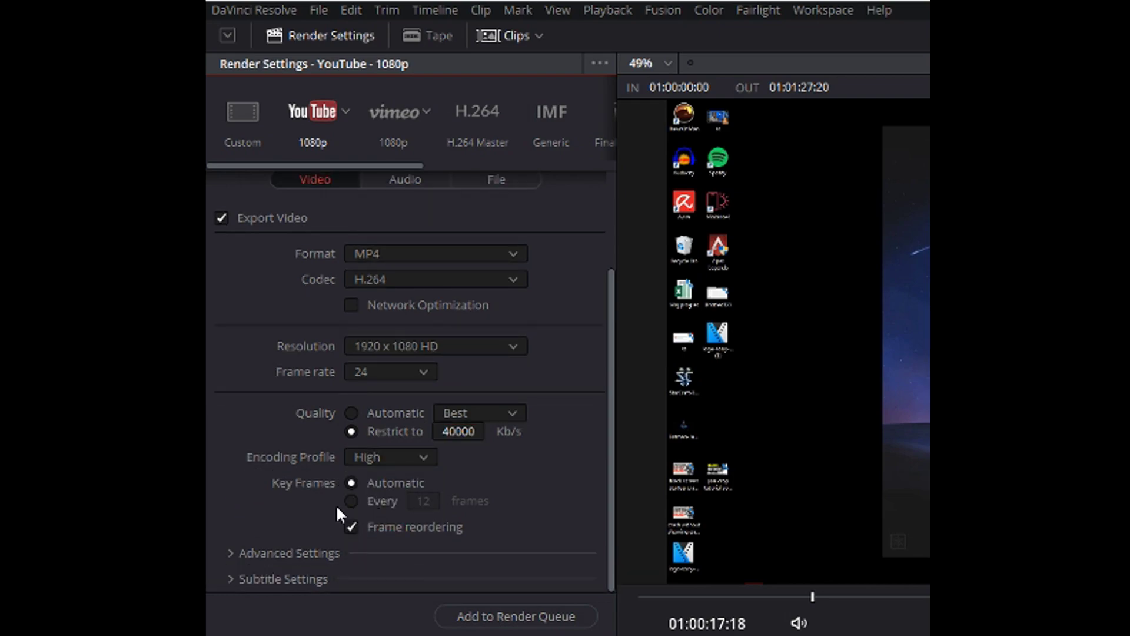
{"action": "left_click", "coordinate": [241, 553]}
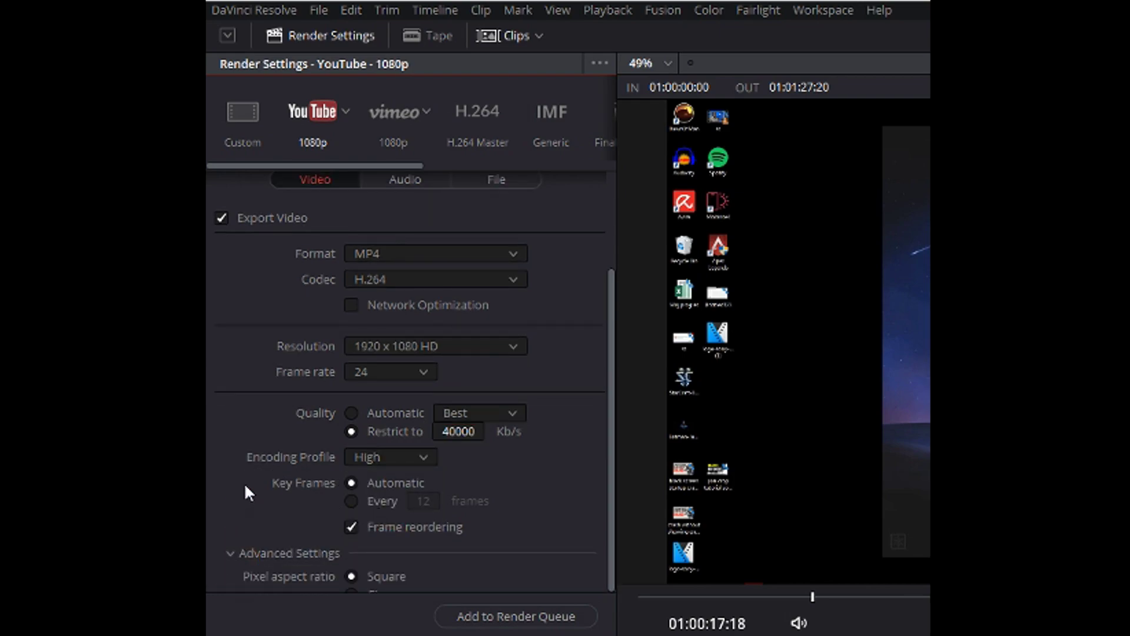
{"action": "scroll", "coordinate": [245, 489], "scroll_direction": "down", "scroll_amount": 5}
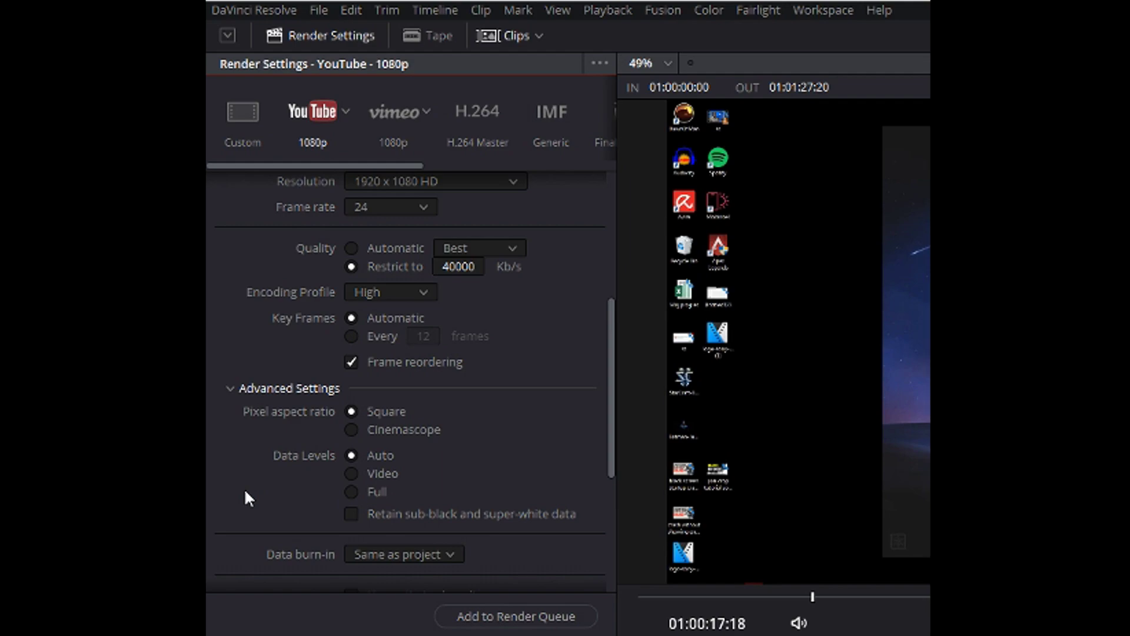
{"action": "scroll", "coordinate": [245, 494], "scroll_direction": "down", "scroll_amount": 3}
Keep data burn-in at Same as project and switch off video export
{"action": "left_click", "coordinate": [403, 448]}
{"action": "left_click", "coordinate": [403, 454]}
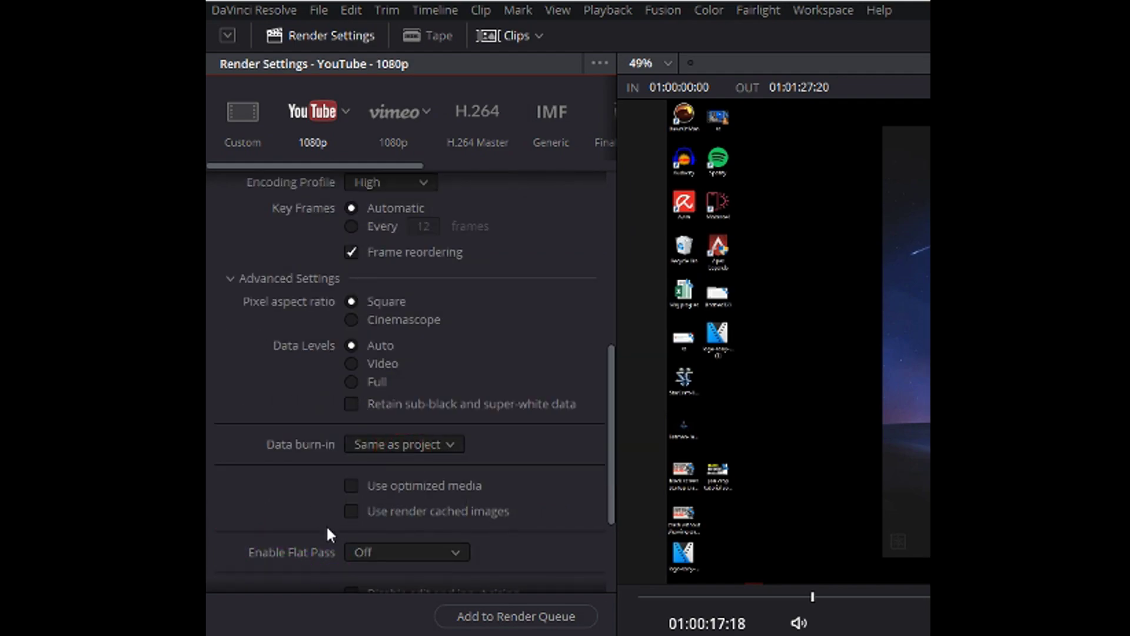
{"action": "left_click_drag", "start_coordinate": [609, 419], "coordinate": [612, 246]}
{"action": "left_click", "coordinate": [243, 324]}
Re-enable video export and show the audio settings, keeping the AAC codec
{"action": "left_click", "coordinate": [388, 286]}
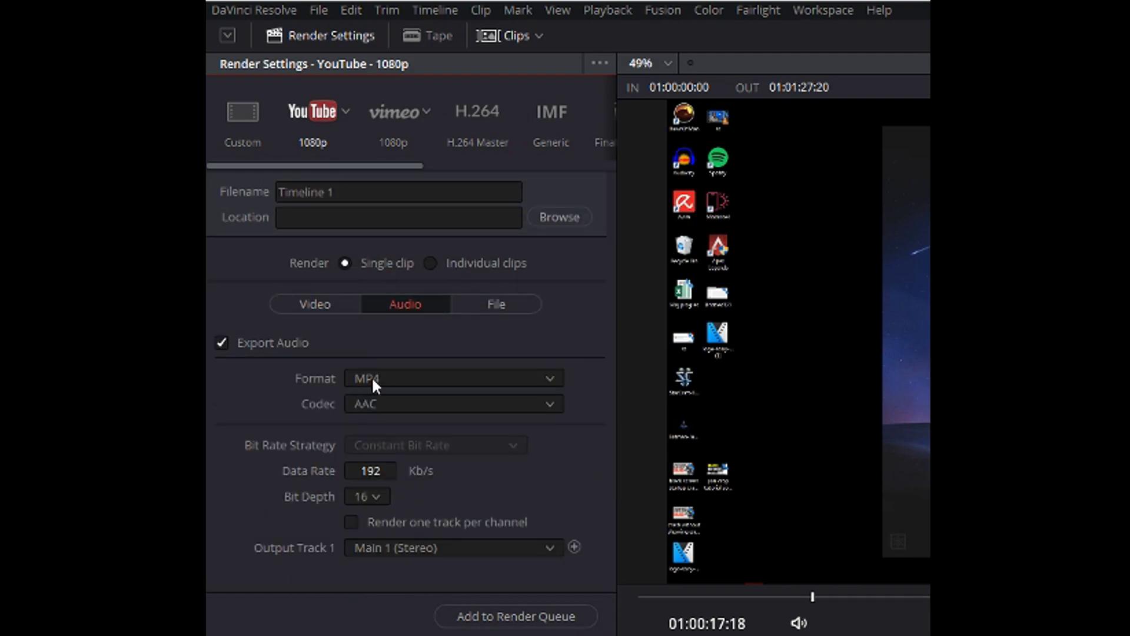
{"action": "left_click", "coordinate": [372, 376]}
{"action": "left_click", "coordinate": [326, 304]}
{"action": "left_click", "coordinate": [263, 334]}
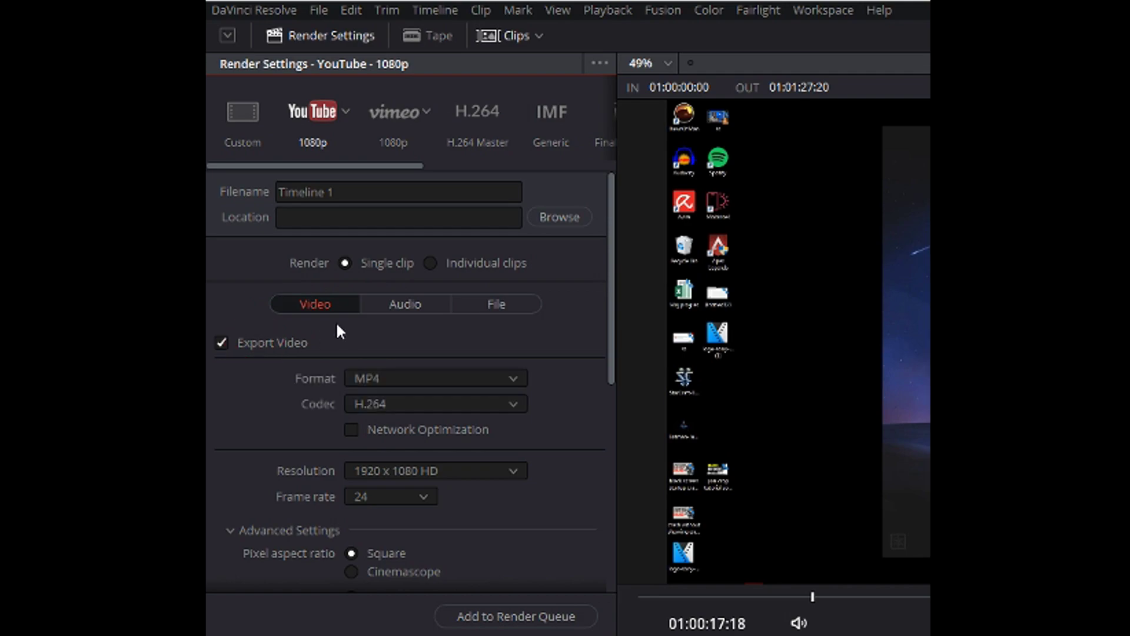
{"action": "left_click", "coordinate": [388, 302]}
{"action": "left_click", "coordinate": [381, 379]}
{"action": "left_click", "coordinate": [380, 380]}
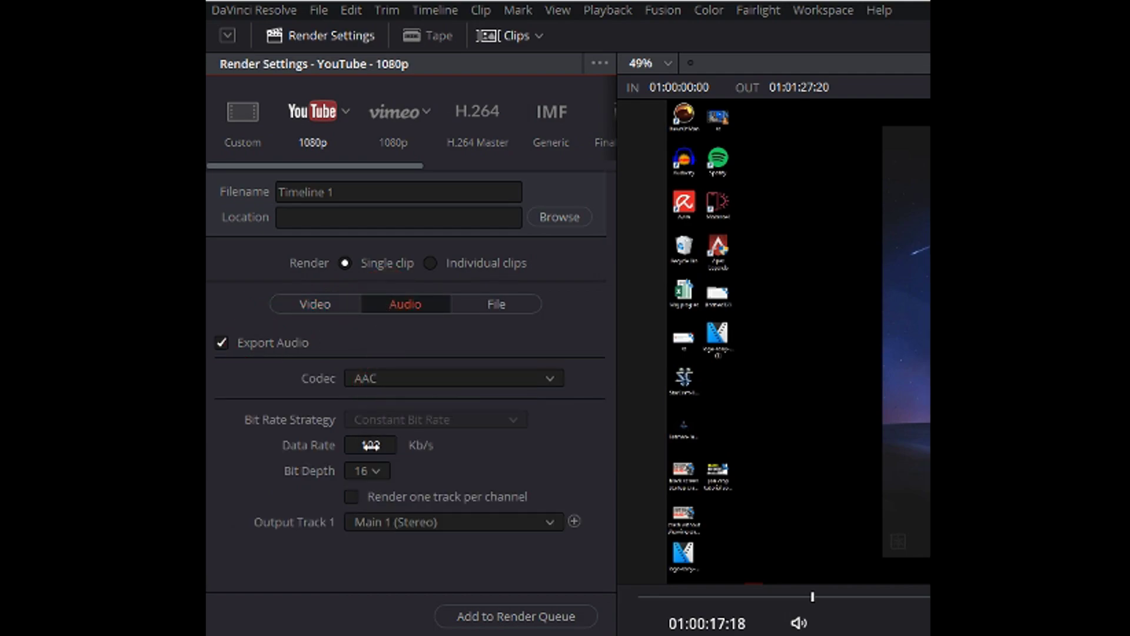
Replace the 192 audio data rate with 180 Kb/s
{"action": "double_click", "coordinate": [370, 445]}
{"action": "left_click", "coordinate": [369, 468]}
{"action": "left_click", "coordinate": [374, 445]}
{"action": "double_click", "coordinate": [375, 441]}
{"action": "key", "text": "BackSpace"}
{"action": "type", "text": "380"}
{"action": "type", "text": "1"}
{"action": "key", "text": "BackSpace"}
{"action": "key", "text": "BackSpace"}
{"action": "key", "text": "BackSpace"}
{"action": "key", "text": "BackSpace"}
{"action": "type", "text": "180"}
{"action": "left_click", "coordinate": [368, 446]}
{"action": "left_click", "coordinate": [370, 447]}
Keep Main 1 (Stereo) as the output track and 16-bit depth
{"action": "left_click", "coordinate": [390, 518]}
{"action": "left_click", "coordinate": [390, 518]}
{"action": "left_click", "coordinate": [373, 470]}
{"action": "left_click", "coordinate": [373, 470]}
Set the render file destination to the Desktop folder
{"action": "left_click", "coordinate": [482, 304]}
{"action": "scroll", "coordinate": [459, 341], "scroll_direction": "down", "scroll_amount": 2}
{"action": "scroll", "coordinate": [471, 347], "scroll_direction": "up", "scroll_amount": 2}
{"action": "scroll", "coordinate": [495, 351], "scroll_direction": "down", "scroll_amount": 2}
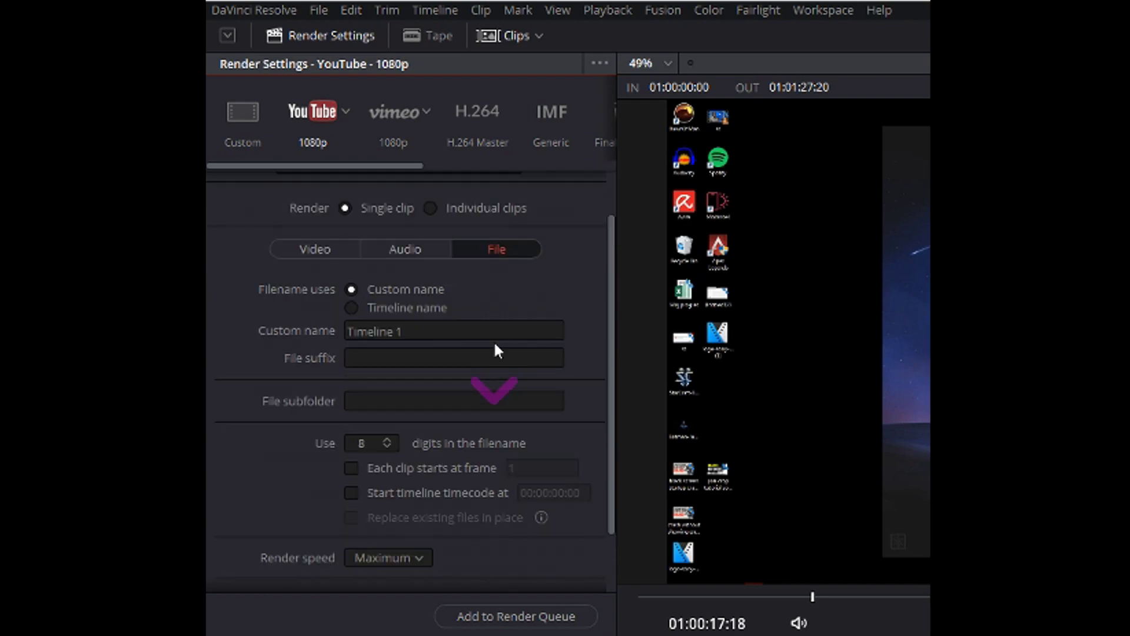
{"action": "scroll", "coordinate": [519, 234], "scroll_direction": "up", "scroll_amount": 2}
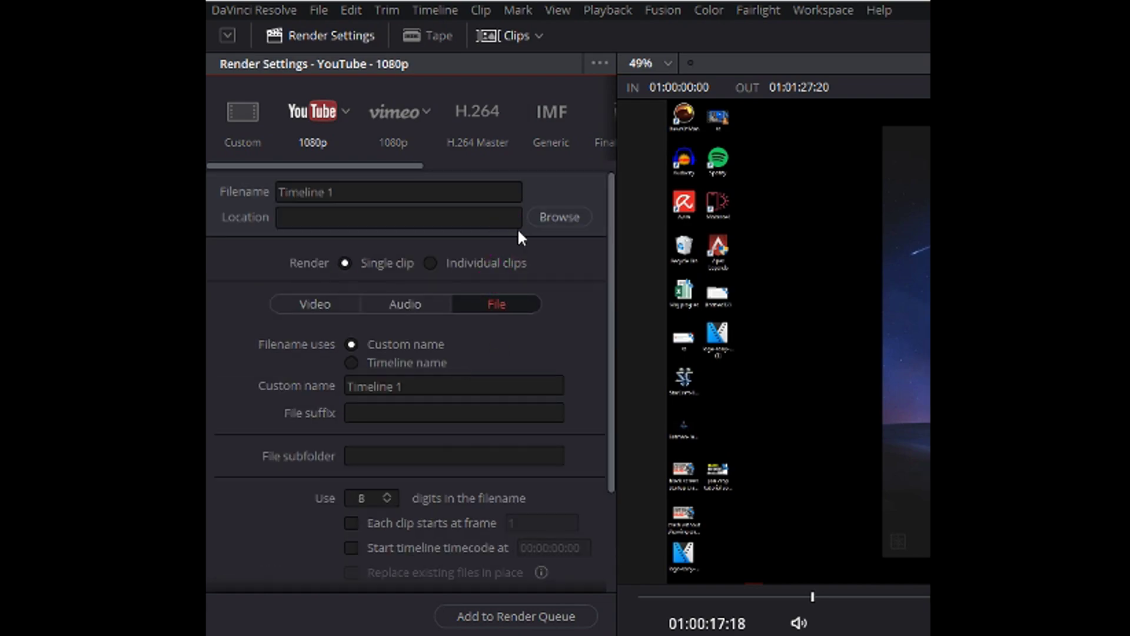
{"action": "left_click", "coordinate": [559, 217]}
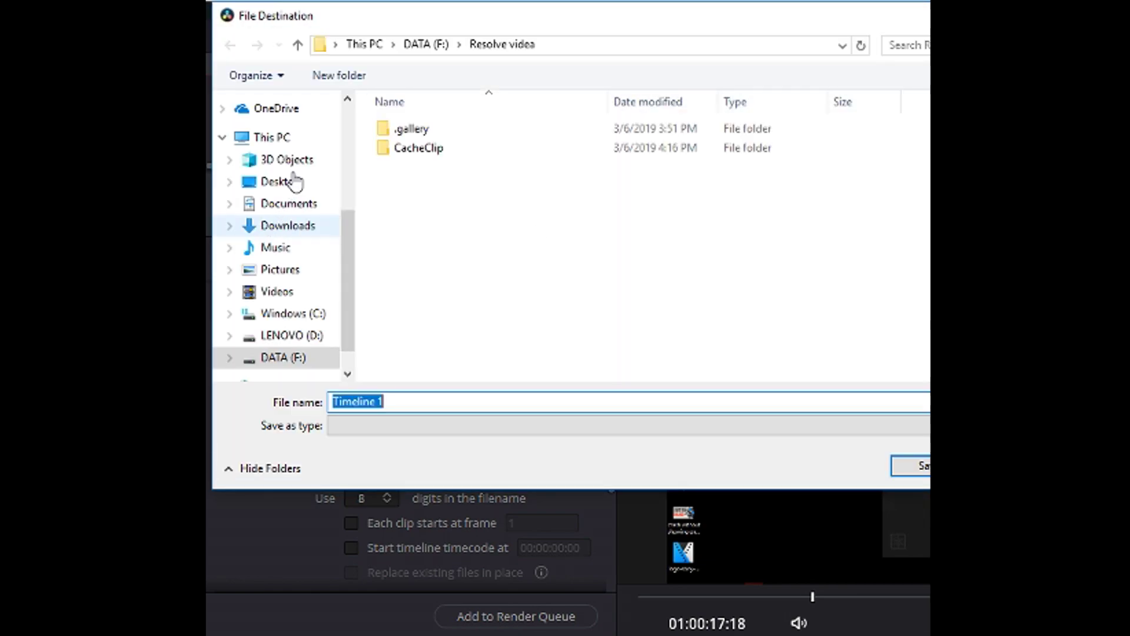
{"action": "left_click", "coordinate": [294, 181]}
{"action": "key", "text": "Escape"}
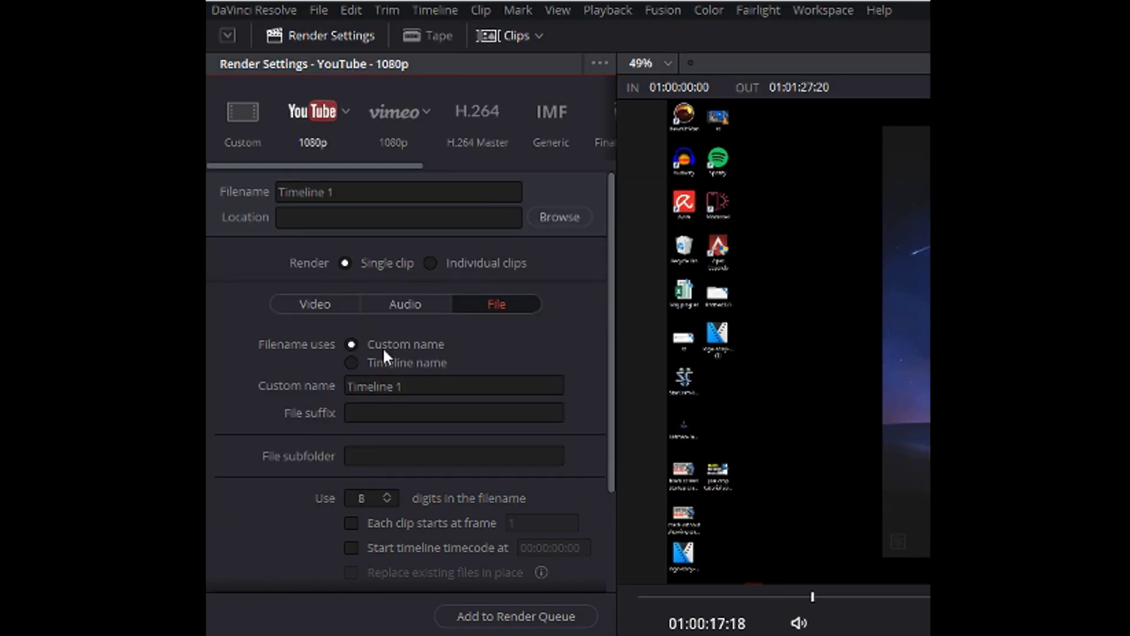
Keep Render set to Single clip rather than individual clips
{"action": "scroll", "coordinate": [517, 316], "scroll_direction": "down", "scroll_amount": 1}
{"action": "scroll", "coordinate": [517, 316], "scroll_direction": "up", "scroll_amount": 1}
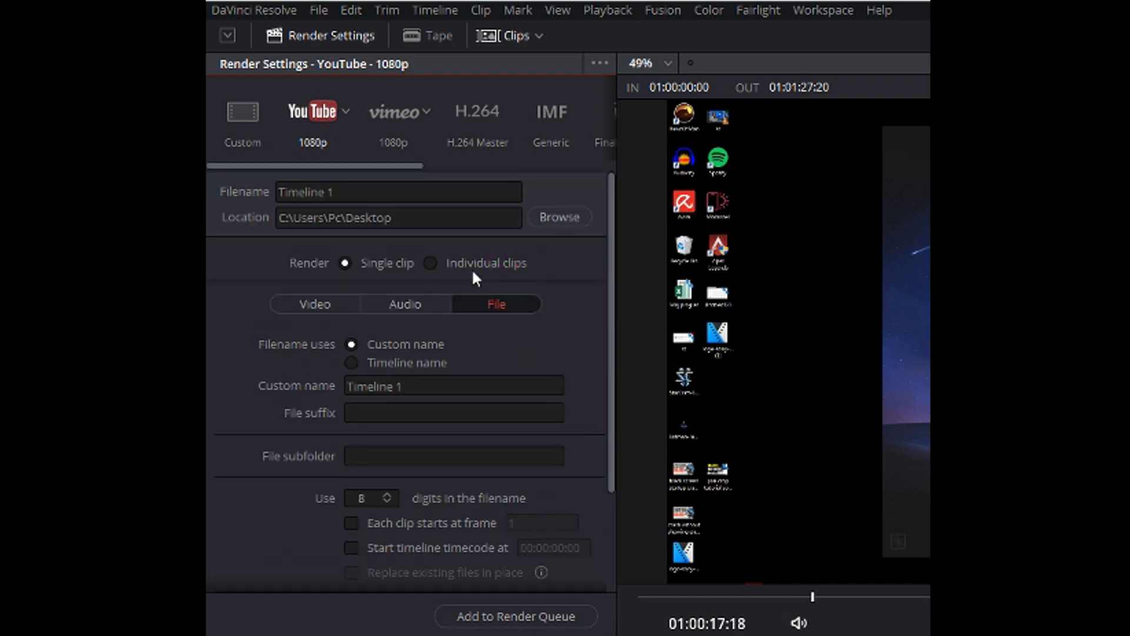
{"action": "left_click", "coordinate": [467, 265]}
{"action": "left_click", "coordinate": [379, 264]}
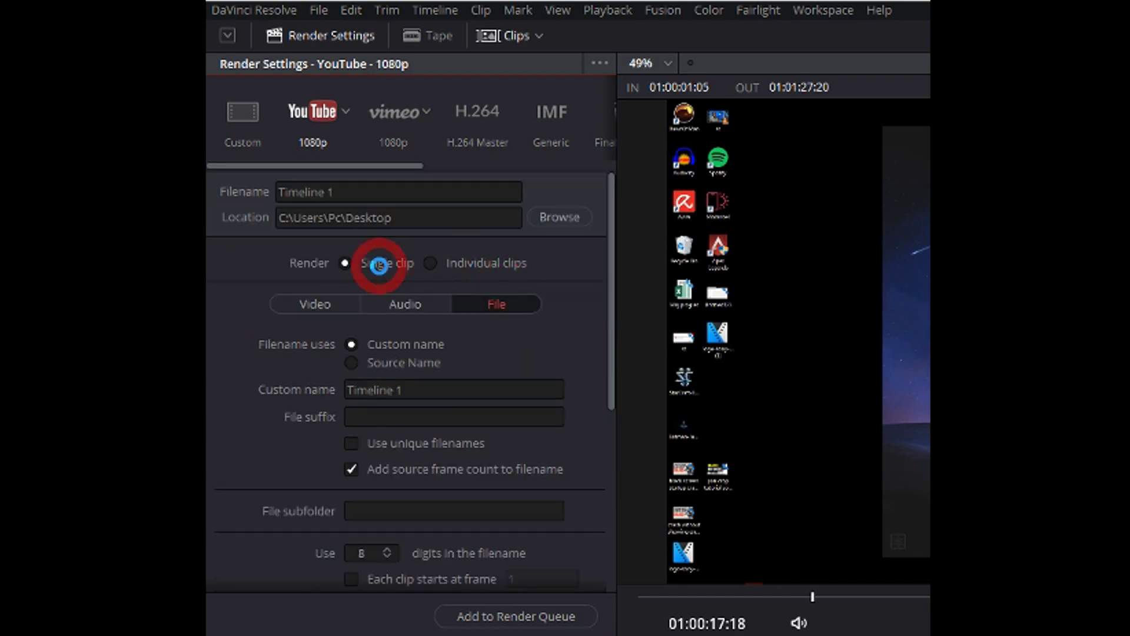
{"action": "scroll", "coordinate": [437, 432], "scroll_direction": "down", "scroll_amount": 1}
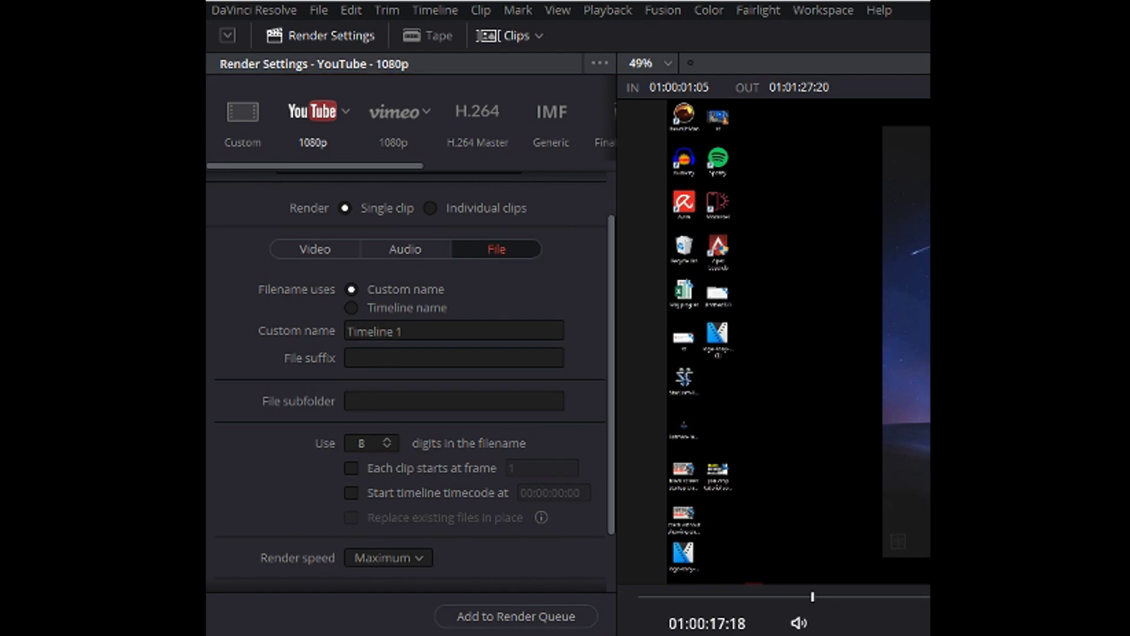
{"action": "scroll", "coordinate": [241, 431], "scroll_direction": "down", "scroll_amount": 2}
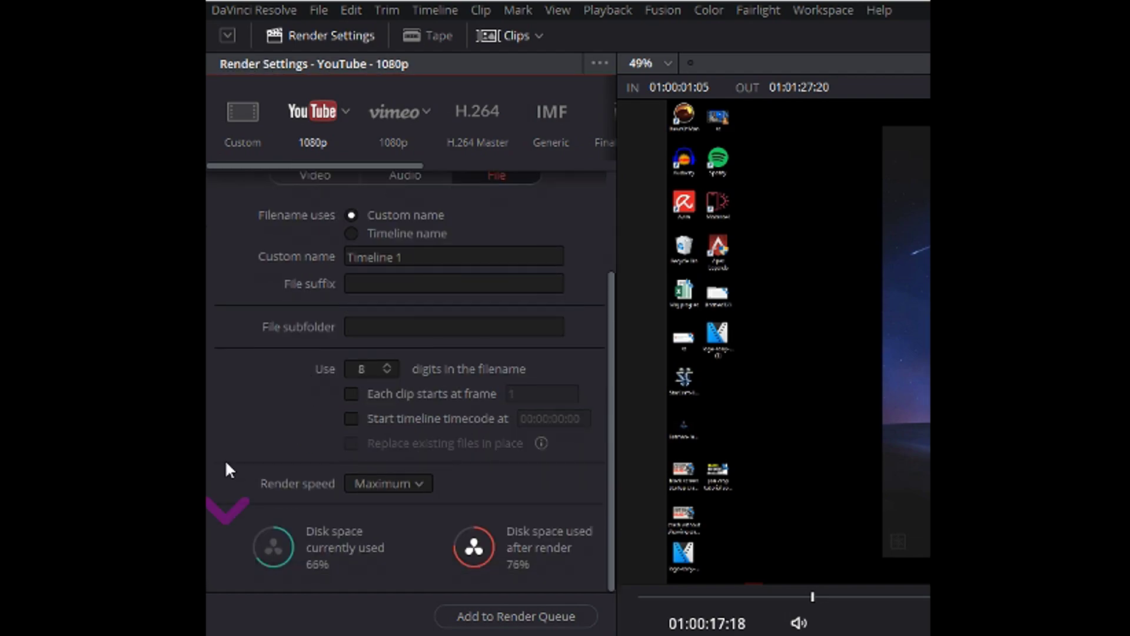
Replace the custom name Timeline 1 with 'Video numba 1' and add it to the render queue
{"action": "scroll", "coordinate": [242, 456], "scroll_direction": "up", "scroll_amount": 3}
{"action": "scroll", "coordinate": [243, 457], "scroll_direction": "down", "scroll_amount": 2}
{"action": "scroll", "coordinate": [243, 458], "scroll_direction": "up", "scroll_amount": 3}
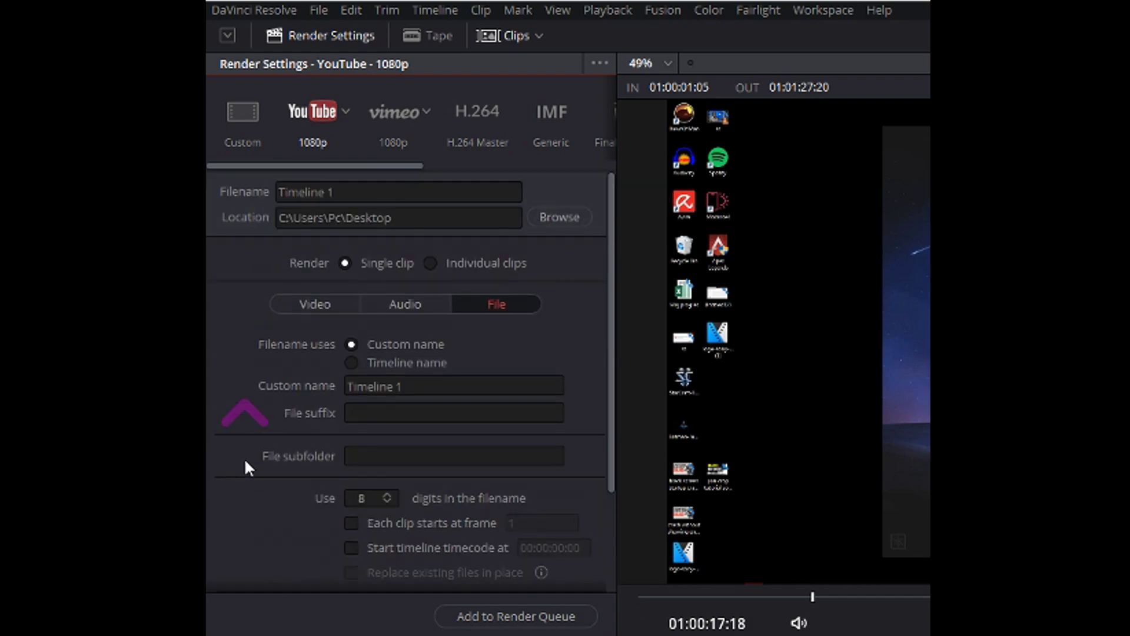
{"action": "double_click", "coordinate": [377, 389]}
{"action": "triple_click", "coordinate": [378, 389]}
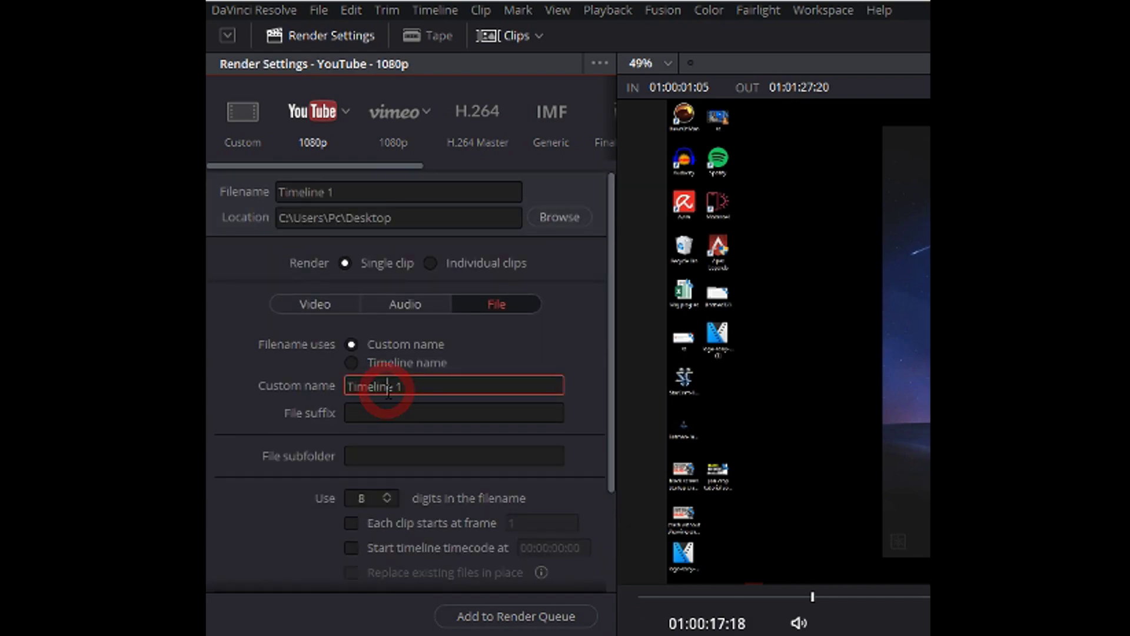
{"action": "left_click", "coordinate": [246, 390]}
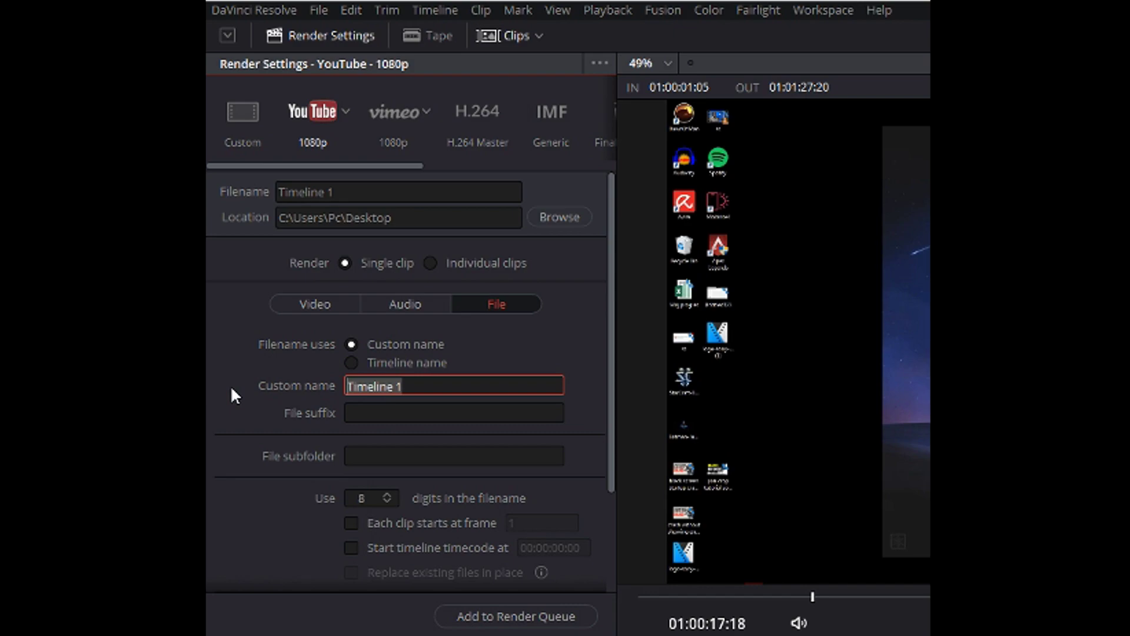
{"action": "type", "text": "Video numba 1"}
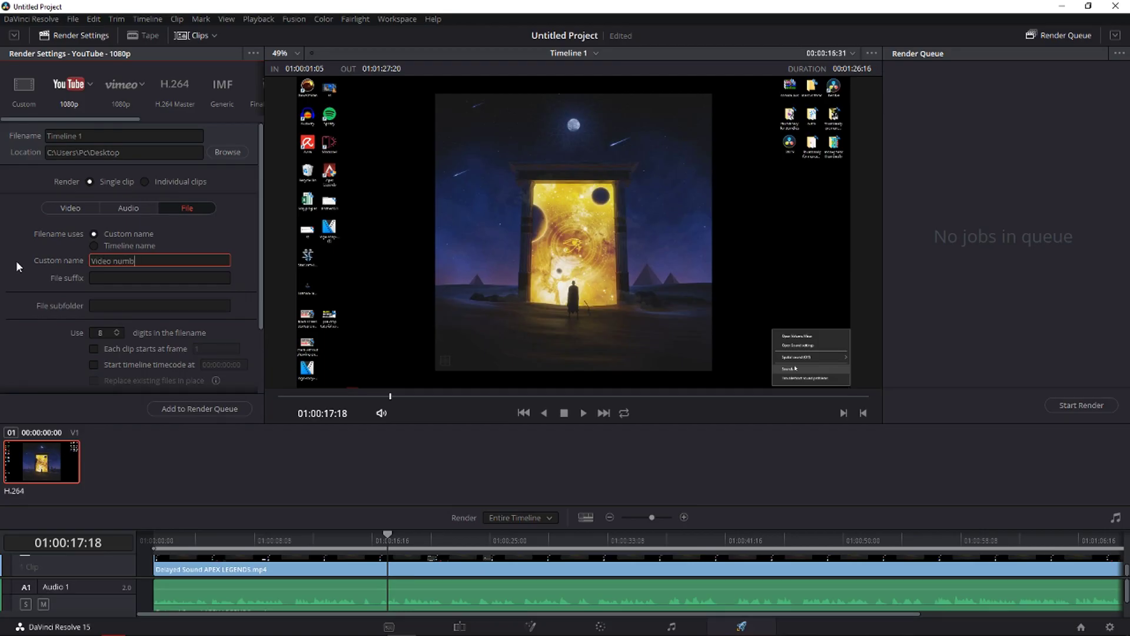
{"action": "left_click", "coordinate": [200, 408]}
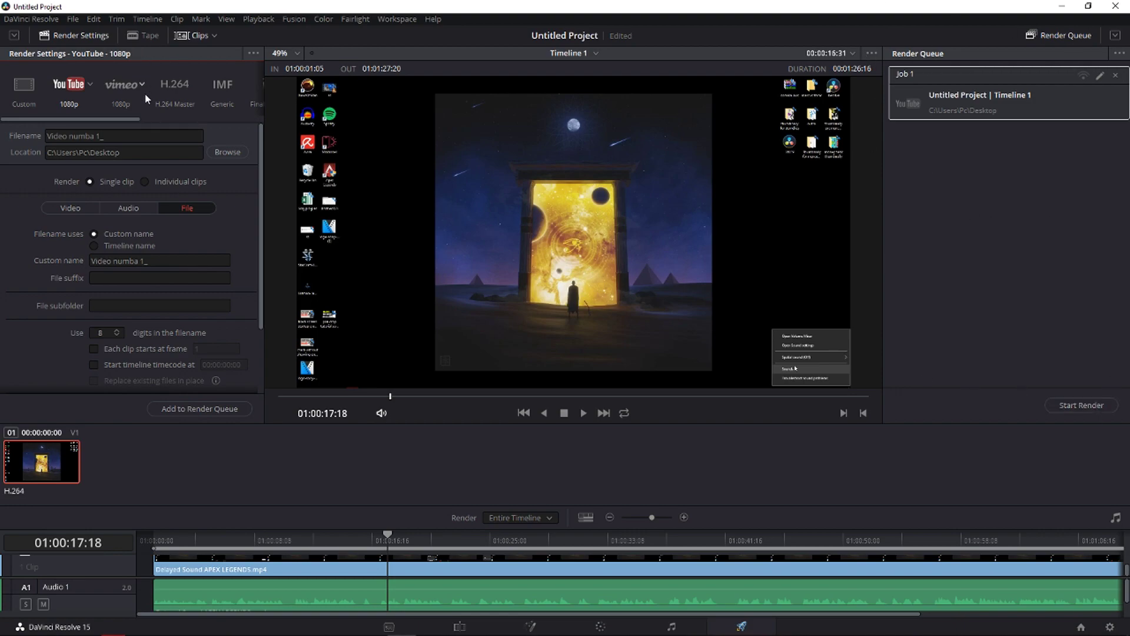
Load the Vimeo 2160p preset and display its video settings
{"action": "left_click", "coordinate": [122, 89]}
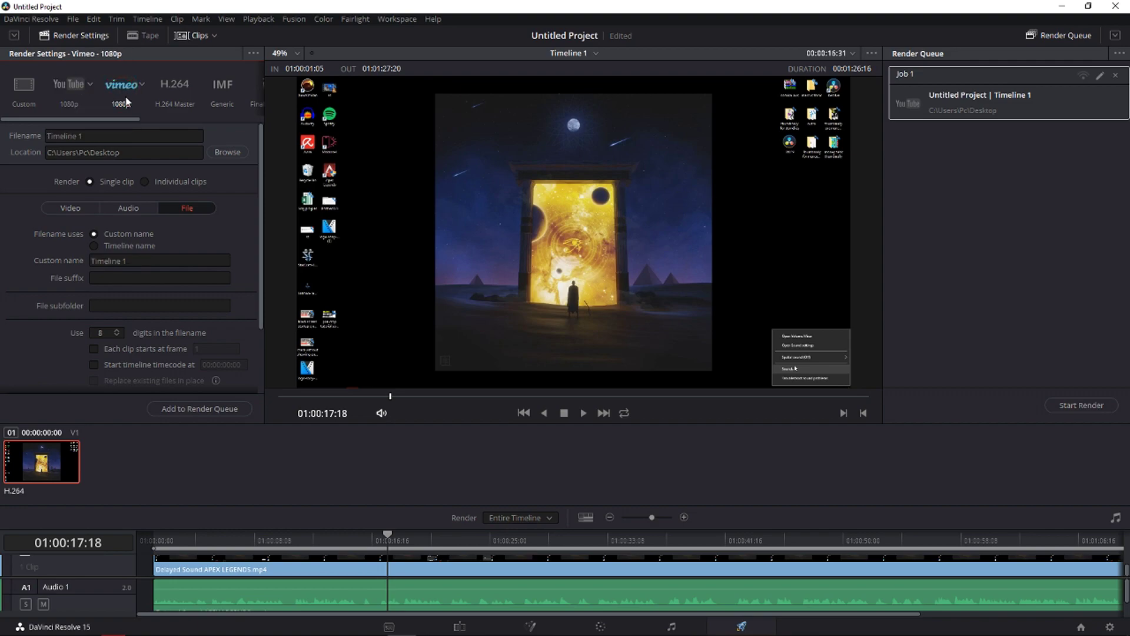
{"action": "left_click", "coordinate": [143, 85]}
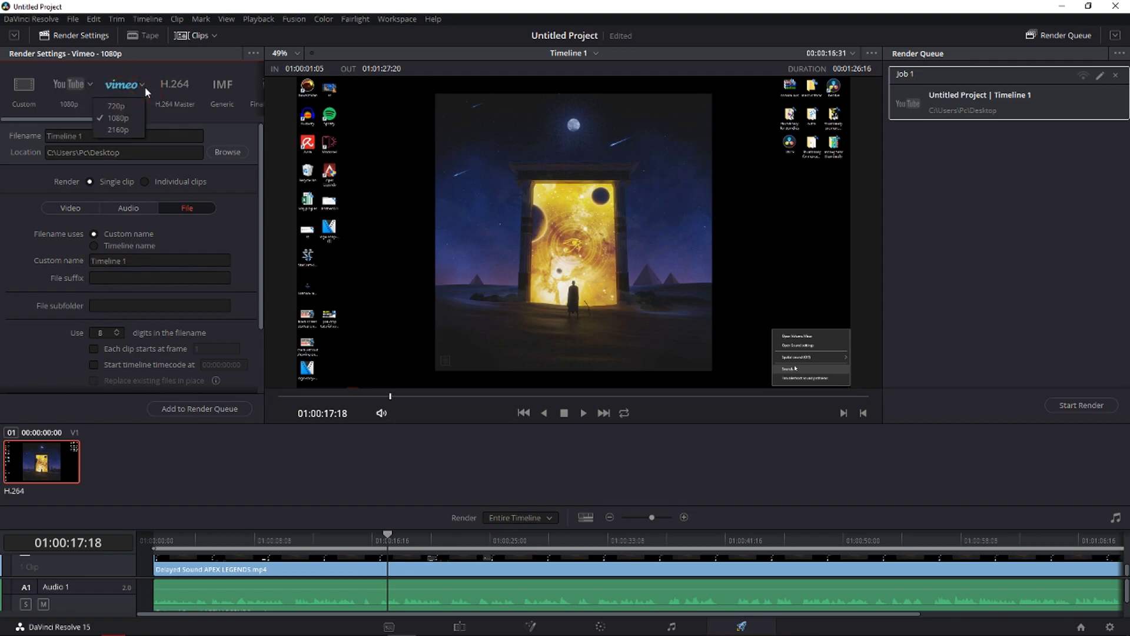
{"action": "left_click", "coordinate": [118, 130]}
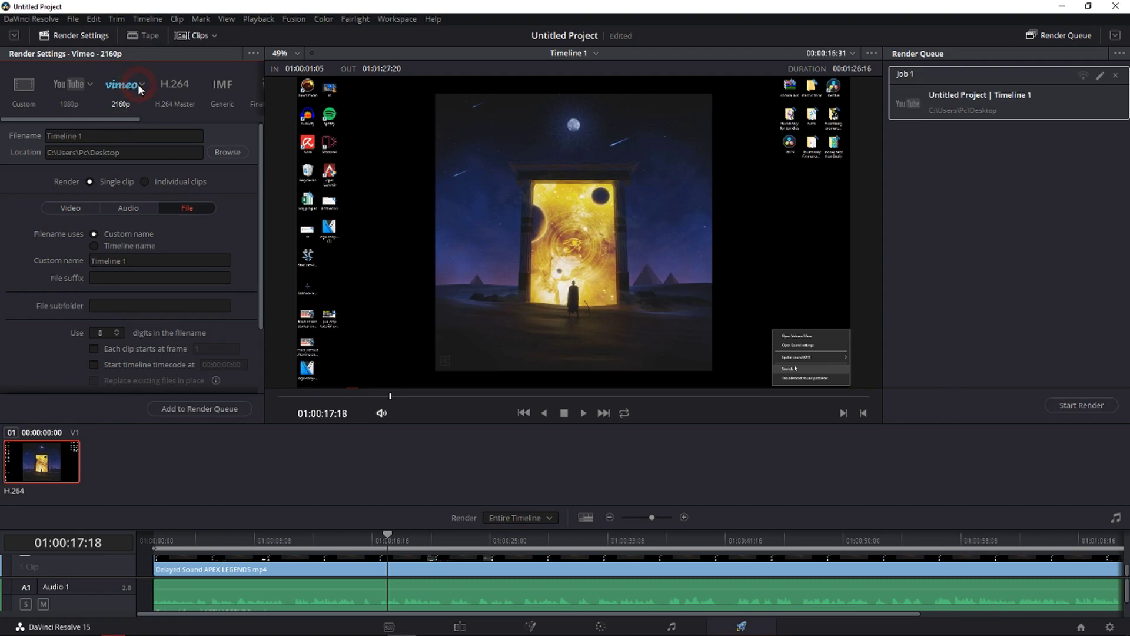
{"action": "left_click", "coordinate": [66, 207]}
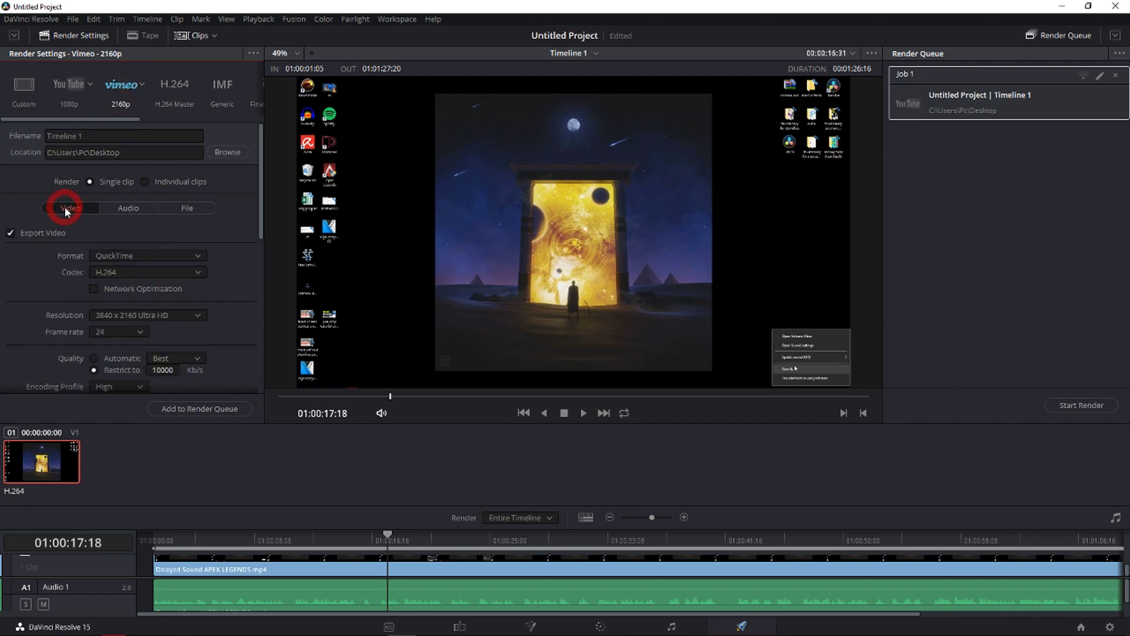
Set the Vimeo output format to MP4, keeping 3840 x 2160 Ultra HD
{"action": "left_click", "coordinate": [158, 259]}
{"action": "left_click", "coordinate": [129, 348]}
{"action": "left_click", "coordinate": [183, 315]}
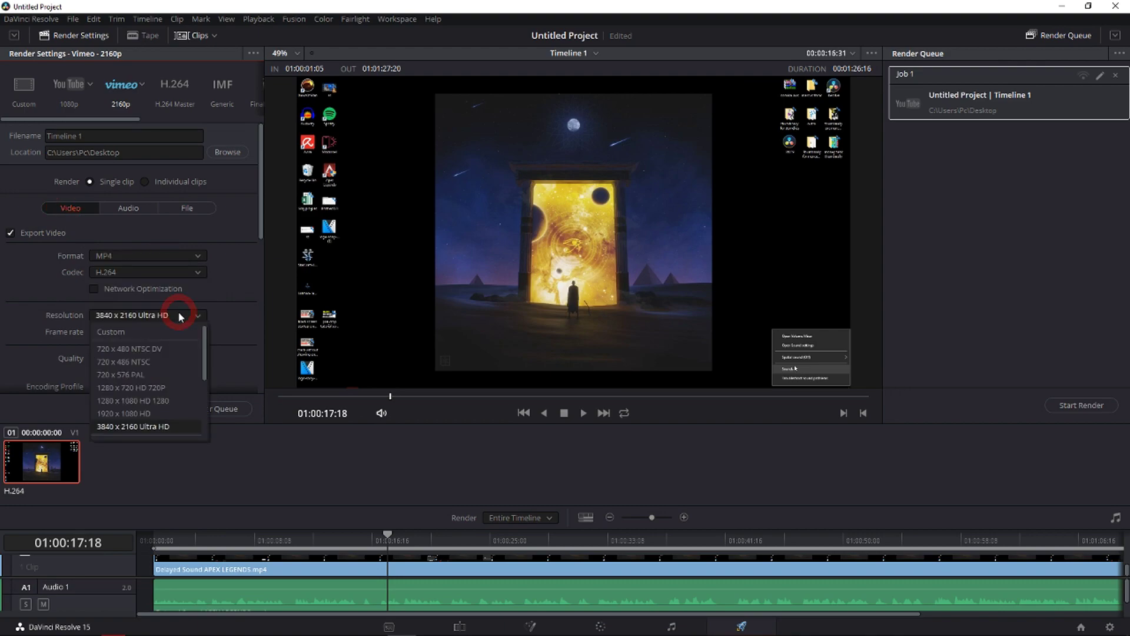
{"action": "scroll", "coordinate": [162, 394], "scroll_direction": "down", "scroll_amount": 2}
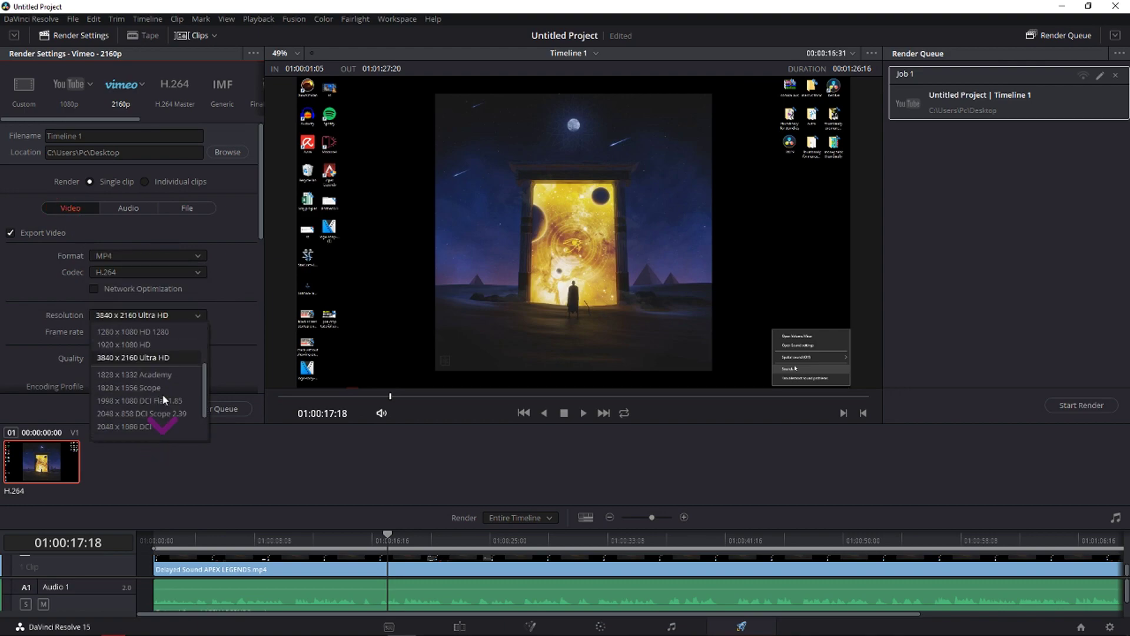
{"action": "left_click", "coordinate": [171, 357]}
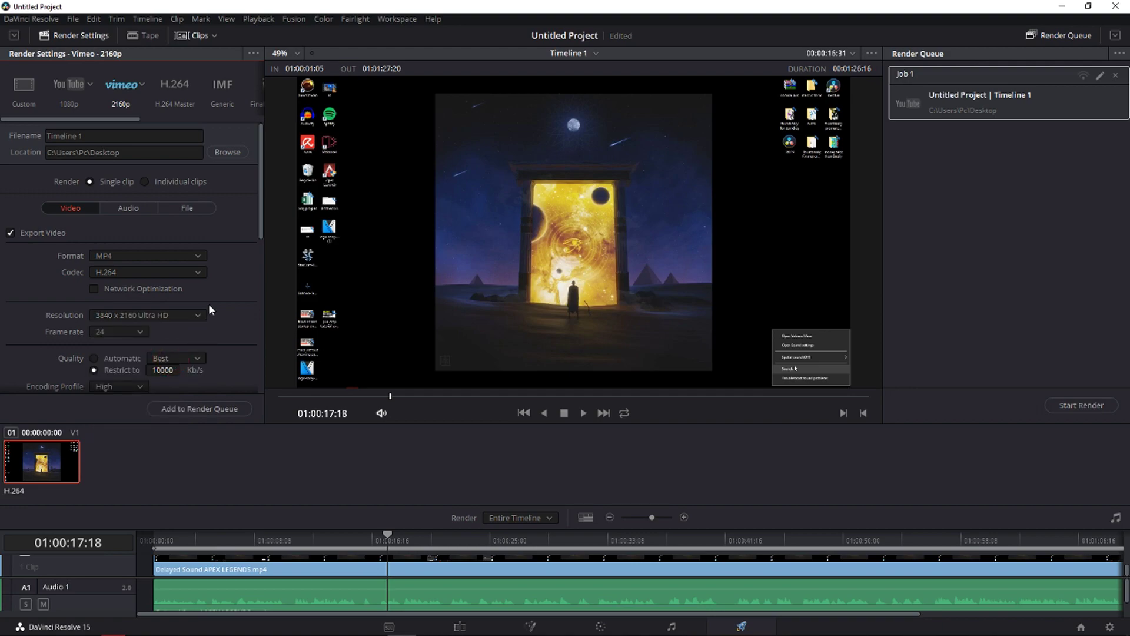
Limit the bitrate to 4000 Kb/s, then switch to the Custom render preset
{"action": "scroll", "coordinate": [194, 320], "scroll_direction": "down", "scroll_amount": 1}
{"action": "double_click", "coordinate": [162, 334]}
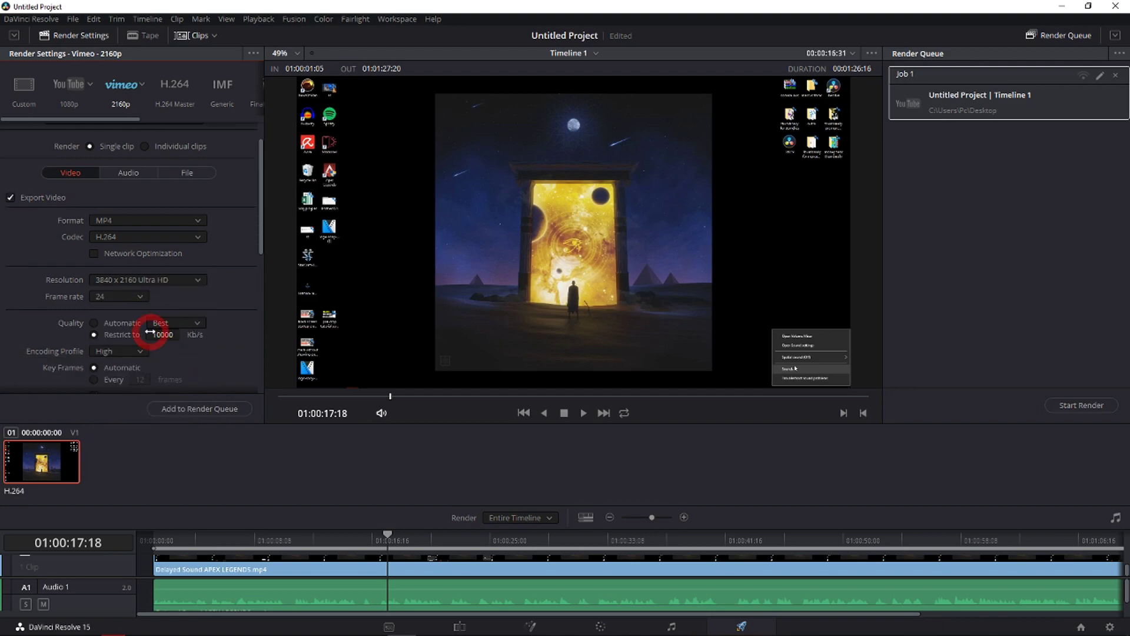
{"action": "type", "text": "4000"}
{"action": "scroll", "coordinate": [187, 334], "scroll_direction": "down", "scroll_amount": 4}
{"action": "scroll", "coordinate": [189, 340], "scroll_direction": "down", "scroll_amount": 5}
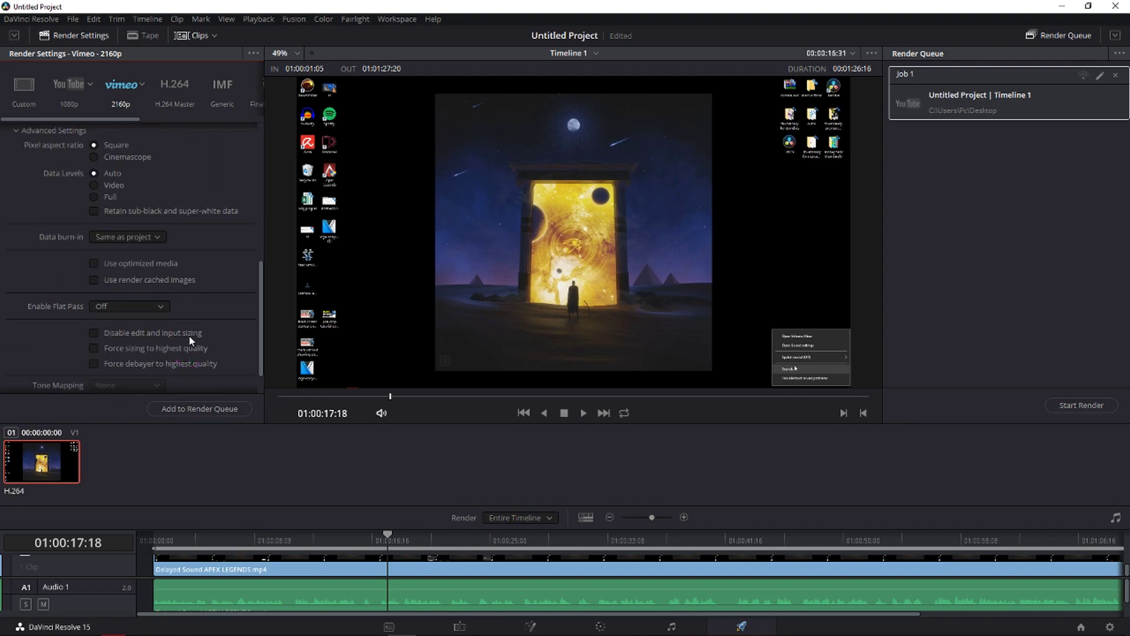
{"action": "scroll", "coordinate": [120, 303], "scroll_direction": "up", "scroll_amount": 8}
{"action": "scroll", "coordinate": [122, 304], "scroll_direction": "up", "scroll_amount": 3}
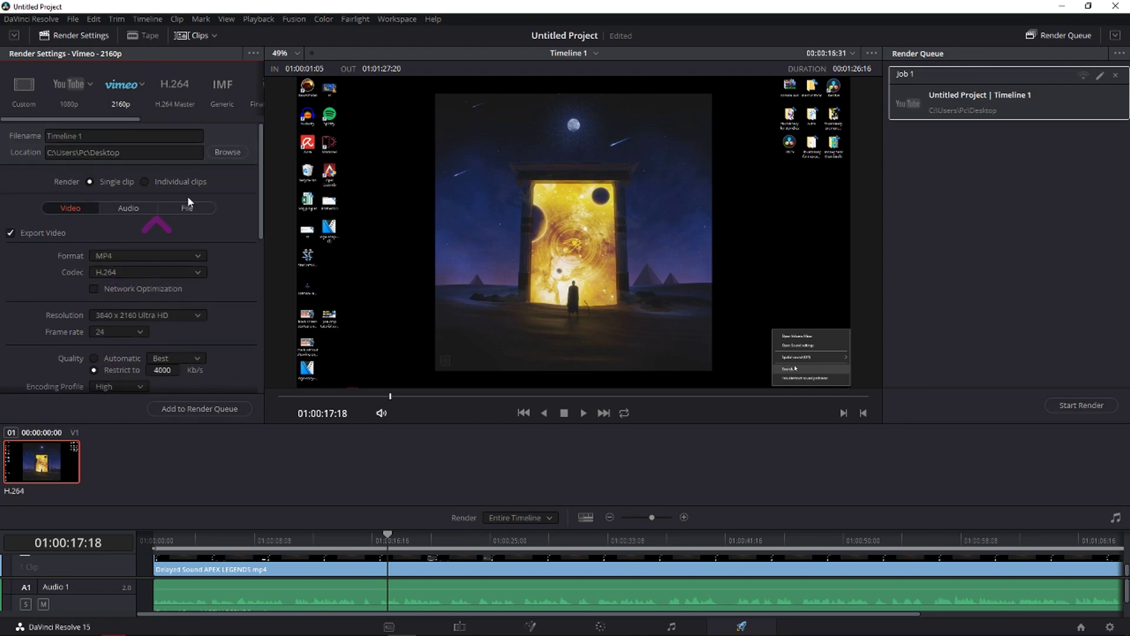
{"action": "left_click_drag", "start_coordinate": [116, 117], "coordinate": [65, 114]}
{"action": "left_click", "coordinate": [25, 93]}
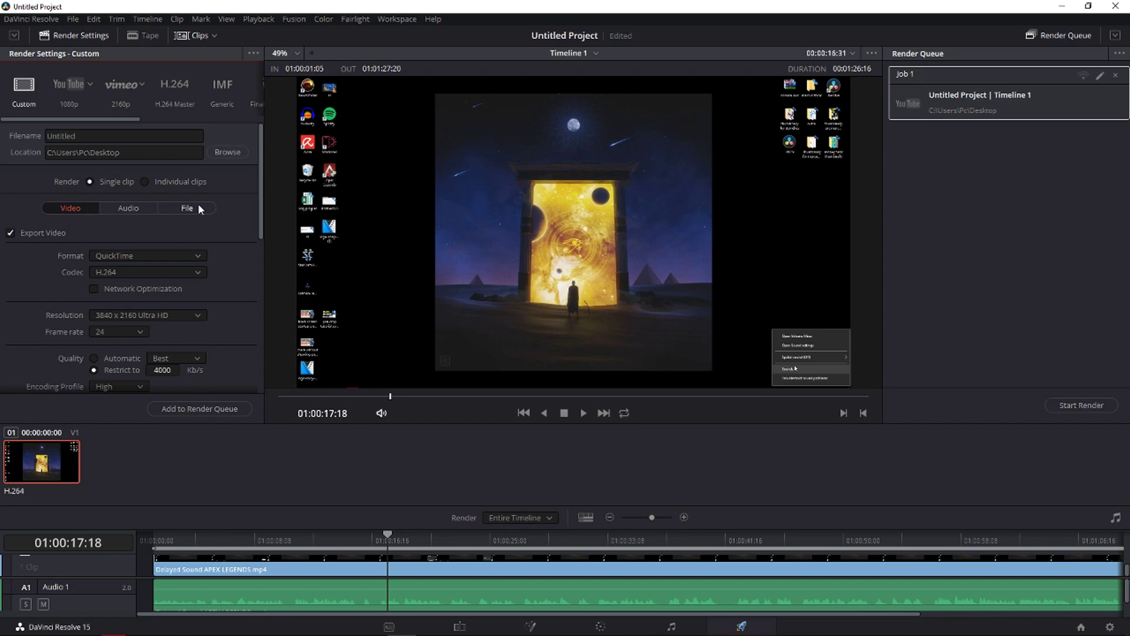
Change the custom render's codec to GoPro CineForm
{"action": "scroll", "coordinate": [188, 229], "scroll_direction": "down", "scroll_amount": 1}
{"action": "scroll", "coordinate": [170, 259], "scroll_direction": "up", "scroll_amount": 1}
{"action": "key", "text": "alt"}
{"action": "key", "text": "alt+Tab"}
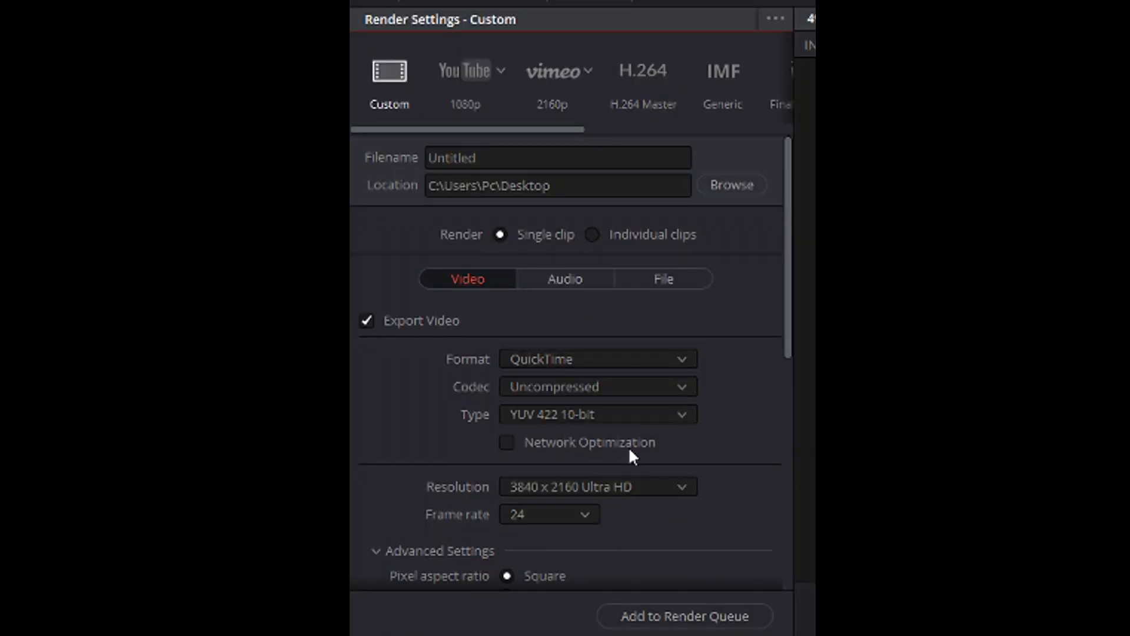
{"action": "left_click", "coordinate": [675, 389]}
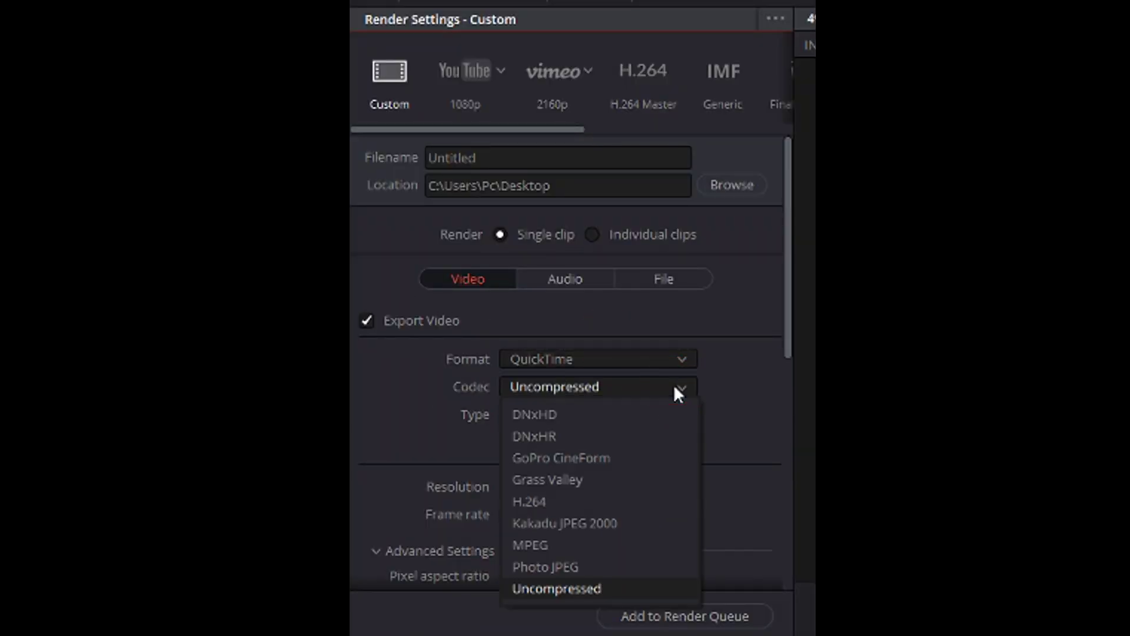
{"action": "left_click", "coordinate": [637, 465]}
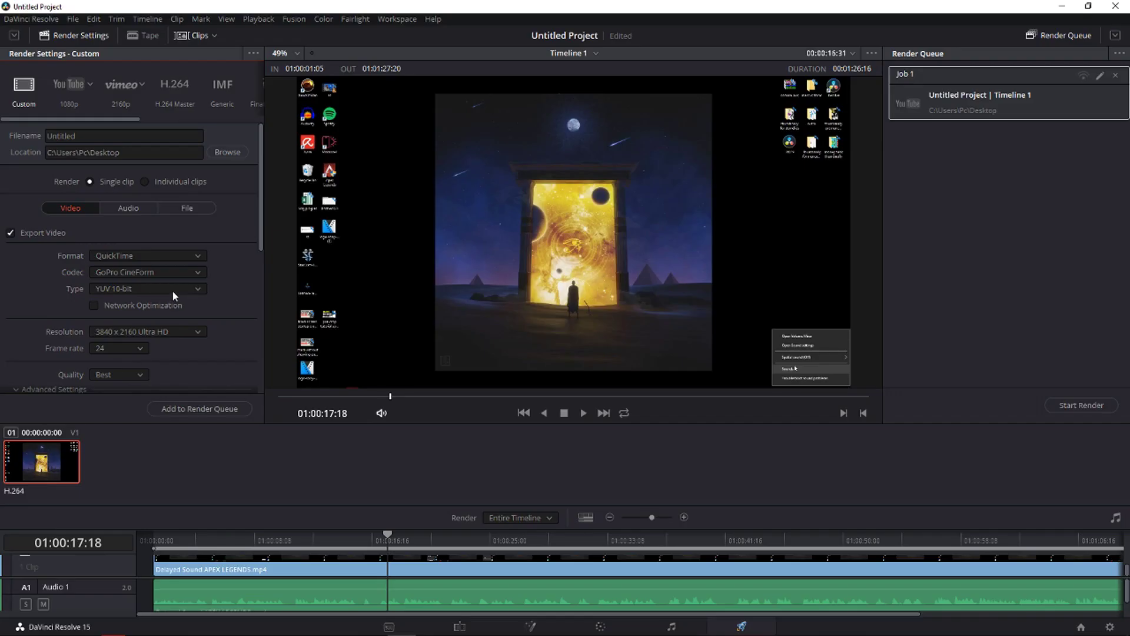
Set the CineForm type to YUV 10-bit after briefly trying RGB 16-bit
{"action": "left_click", "coordinate": [172, 290]}
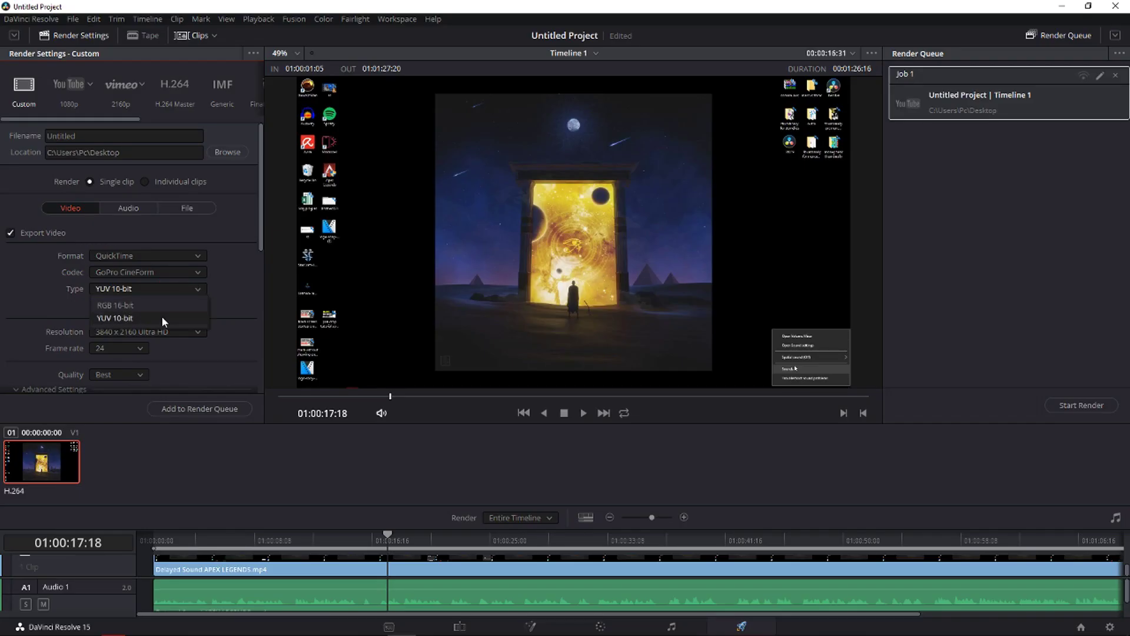
{"action": "left_click", "coordinate": [162, 316]}
{"action": "left_click", "coordinate": [164, 288]}
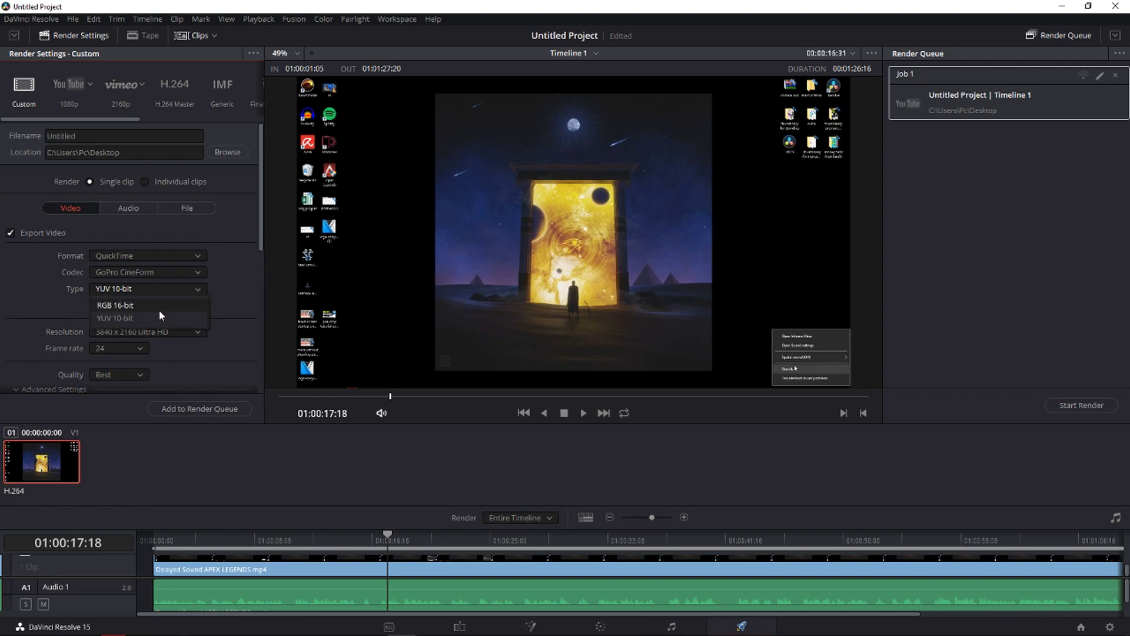
{"action": "left_click", "coordinate": [161, 316]}
{"action": "left_click", "coordinate": [169, 291]}
{"action": "left_click", "coordinate": [157, 323]}
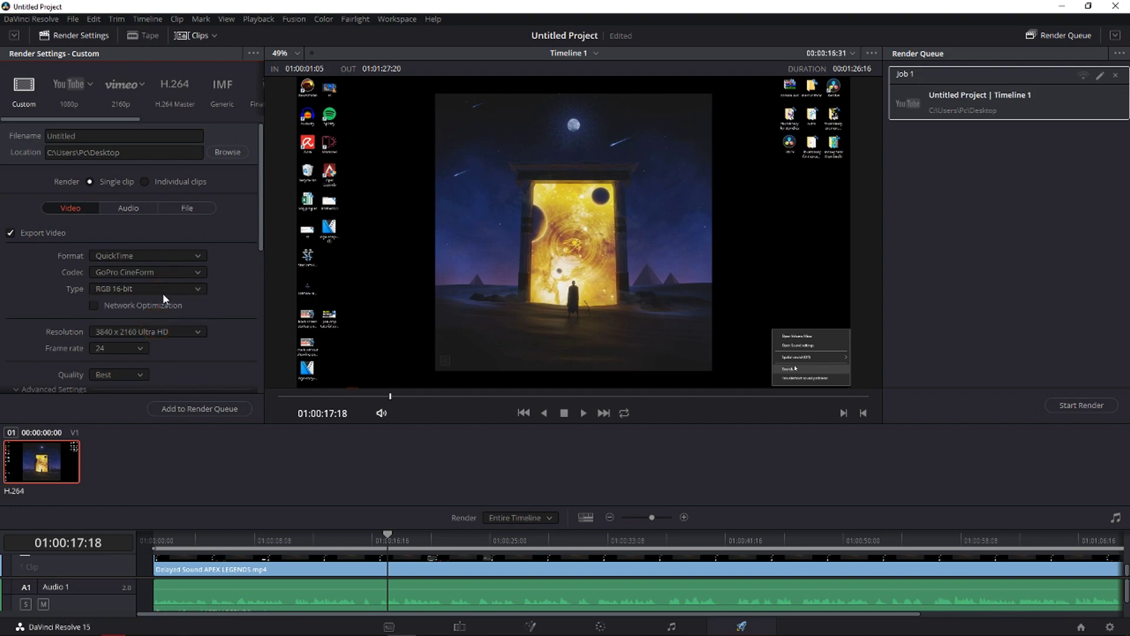
{"action": "left_click", "coordinate": [163, 293]}
{"action": "left_click", "coordinate": [143, 323]}
Set the output resolution to 1920 x 1080 HD
{"action": "left_click", "coordinate": [142, 332]}
{"action": "left_click", "coordinate": [142, 332]}
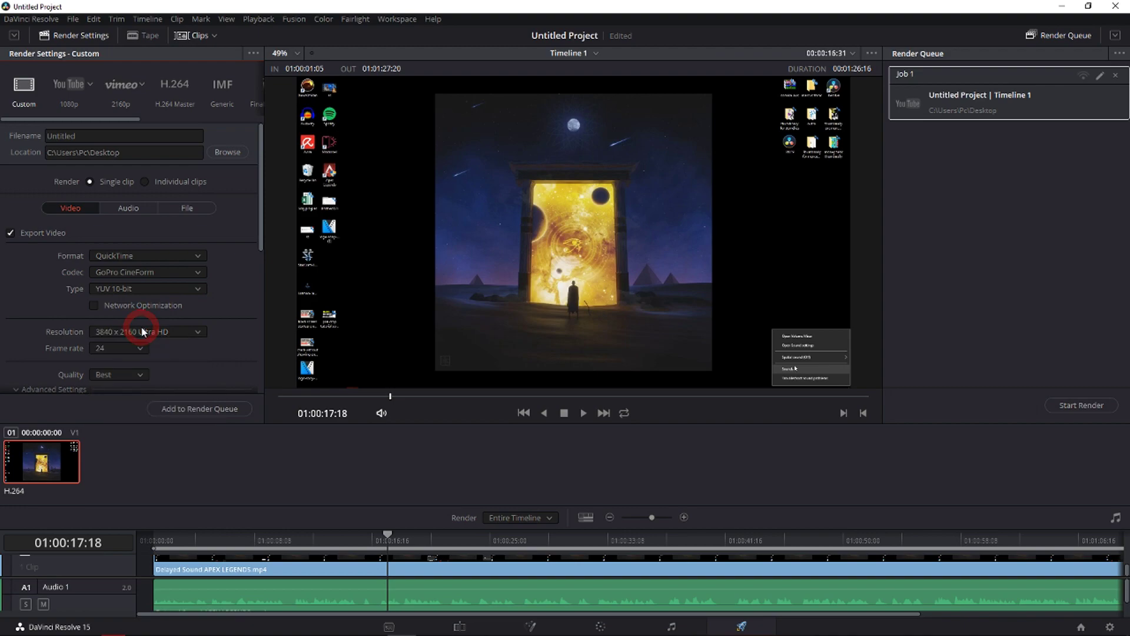
{"action": "left_click", "coordinate": [190, 336]}
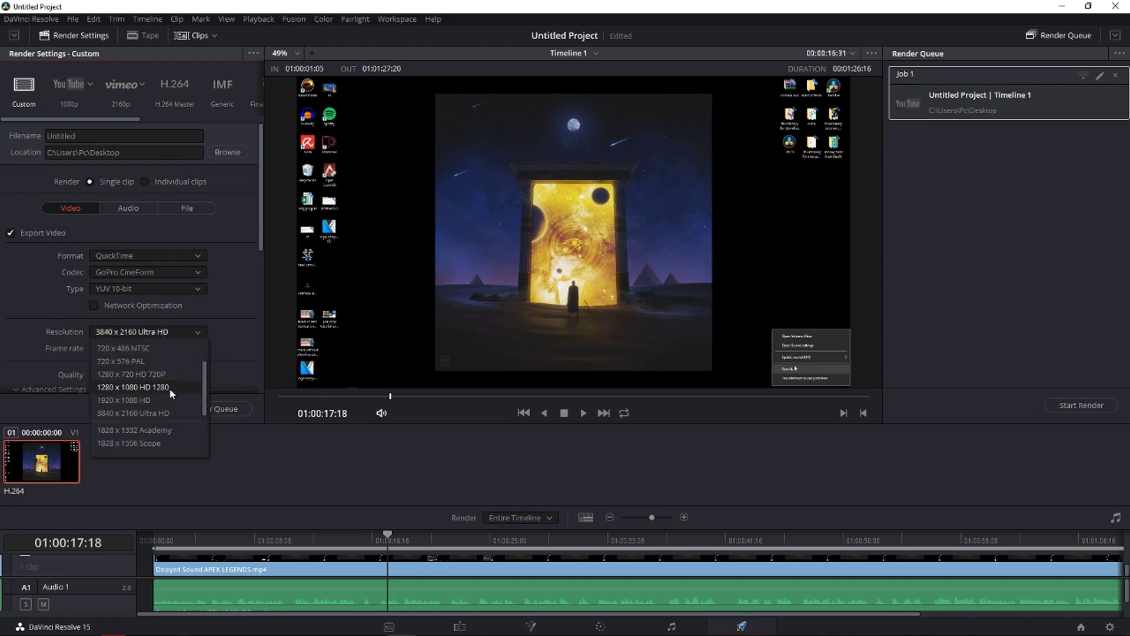
{"action": "left_click", "coordinate": [175, 390]}
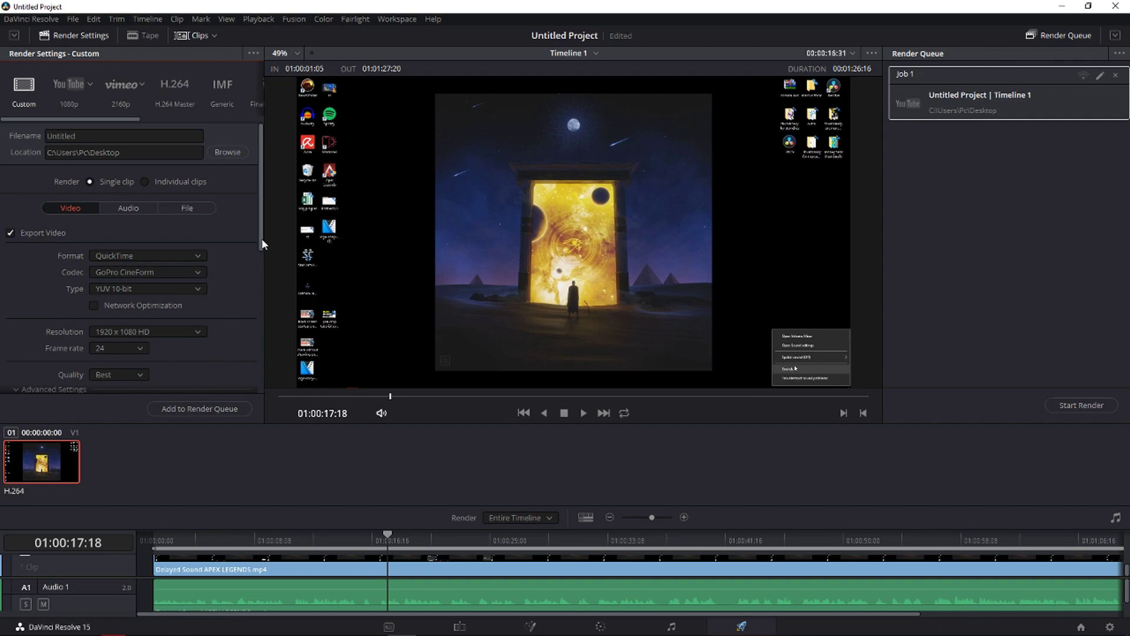
{"action": "left_click_drag", "start_coordinate": [262, 238], "coordinate": [259, 302]}
{"action": "left_click", "coordinate": [115, 222]}
Set the frame rate to 30 (3:2), name the file letsgo, and queue it as Job 2
{"action": "left_click", "coordinate": [103, 260]}
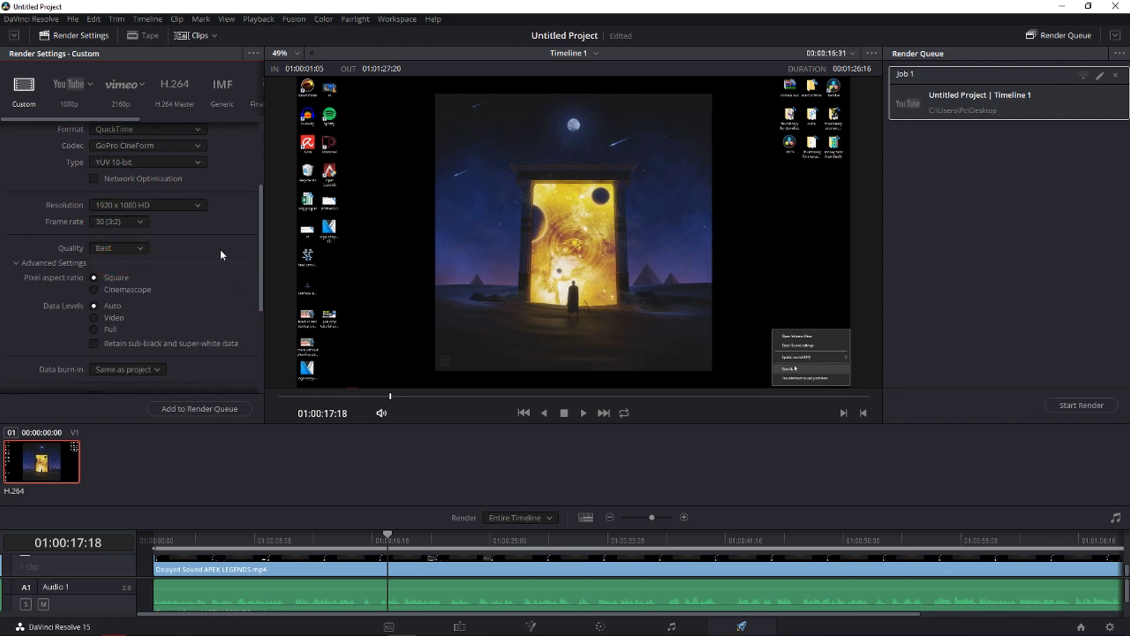
{"action": "left_click_drag", "start_coordinate": [262, 251], "coordinate": [263, 176]}
{"action": "left_click", "coordinate": [86, 136]}
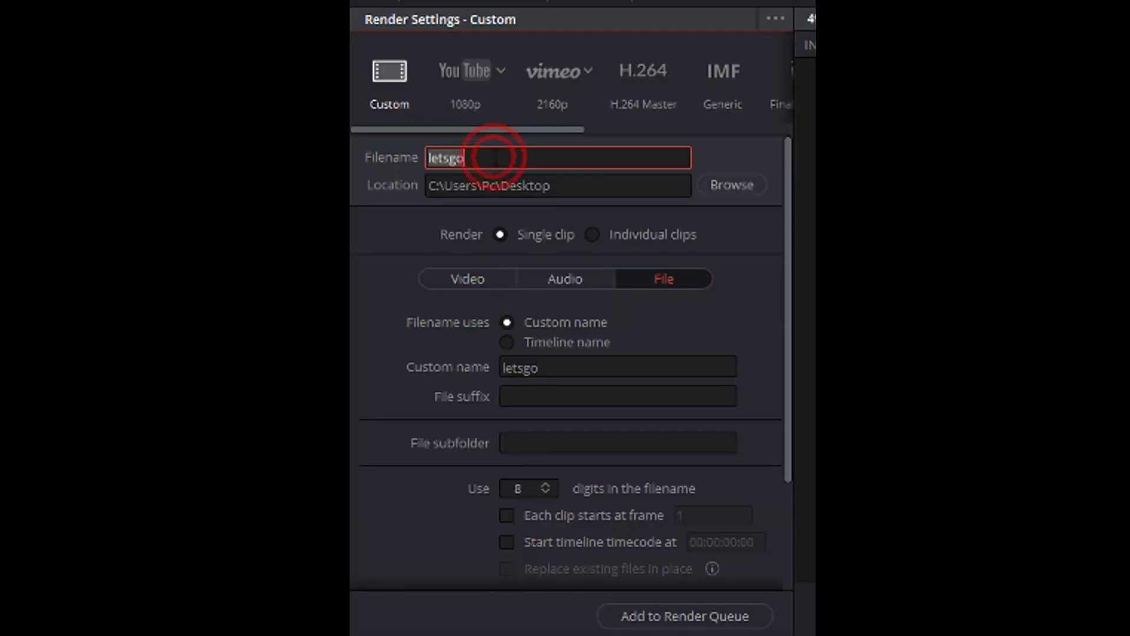
{"action": "scroll", "coordinate": [528, 412], "scroll_direction": "down", "scroll_amount": 3}
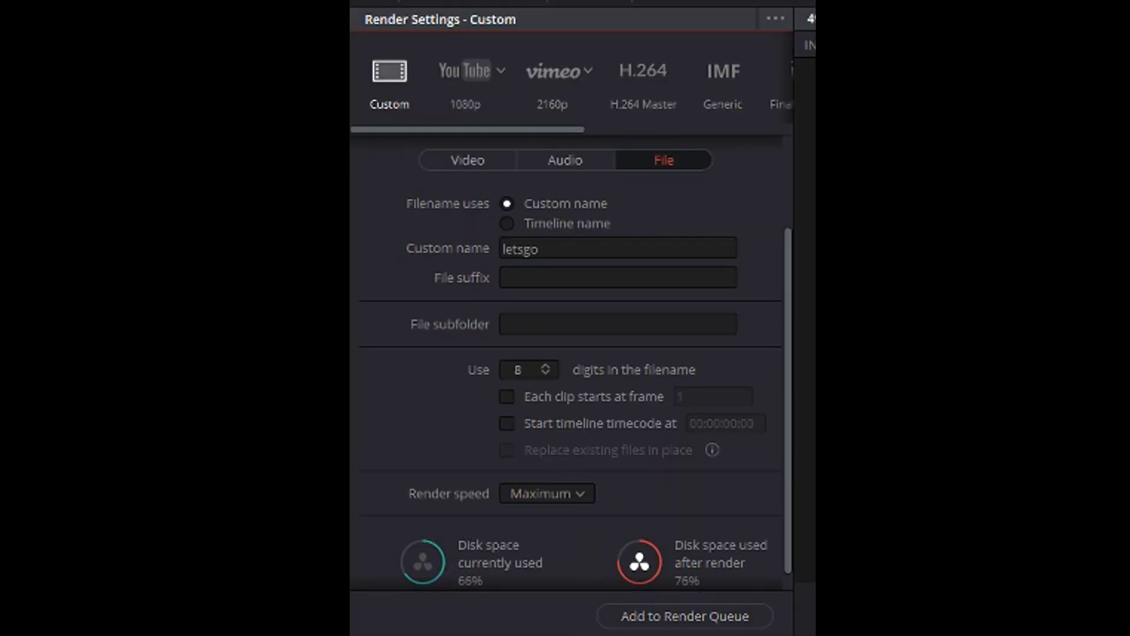
{"action": "left_click", "coordinate": [951, 152]}
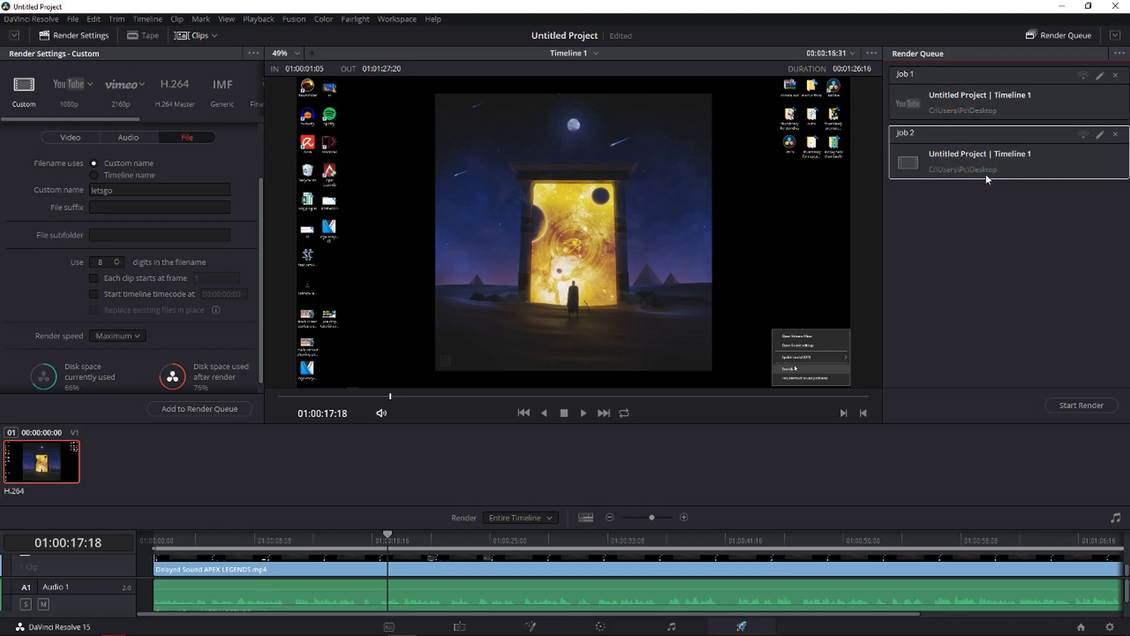